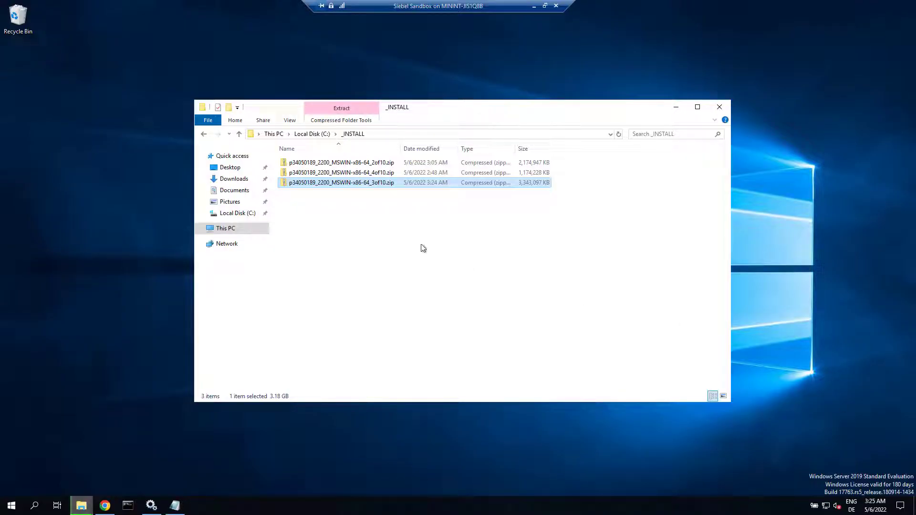
# - Extract all three Siebel zip archives into the _INSTALL folder with 7-Zip Extract Here
pyautogui.click(371, 165)
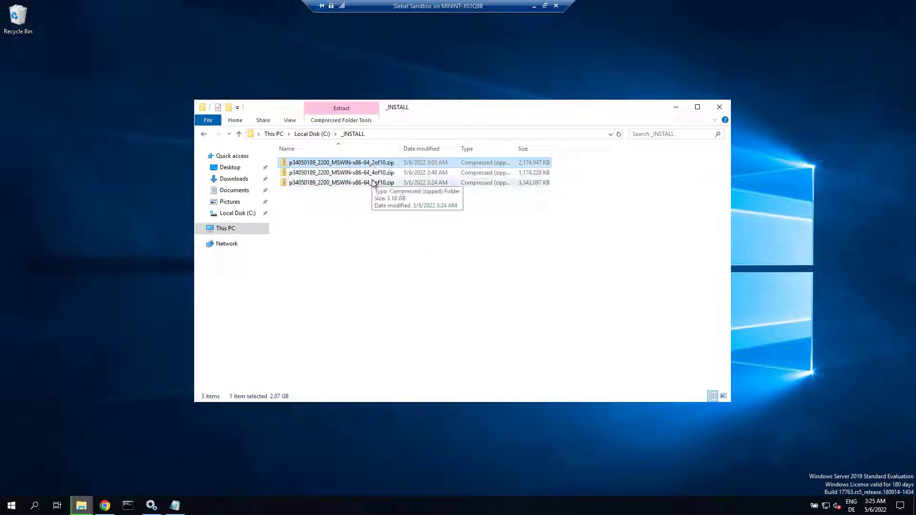
pyautogui.keyDown('shift'); pyautogui.click(373, 184); pyautogui.keyUp('shift')
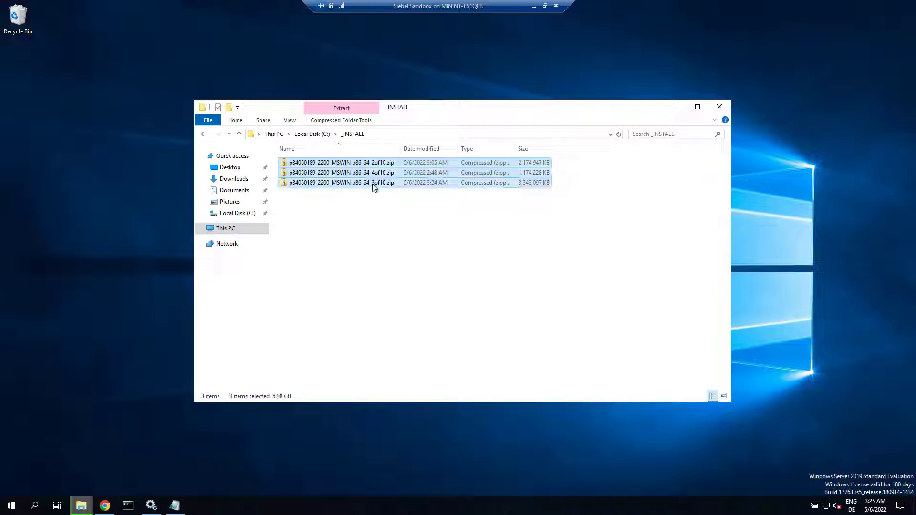
pyautogui.rightClick(372, 185)
pyautogui.moveTo(411, 227)
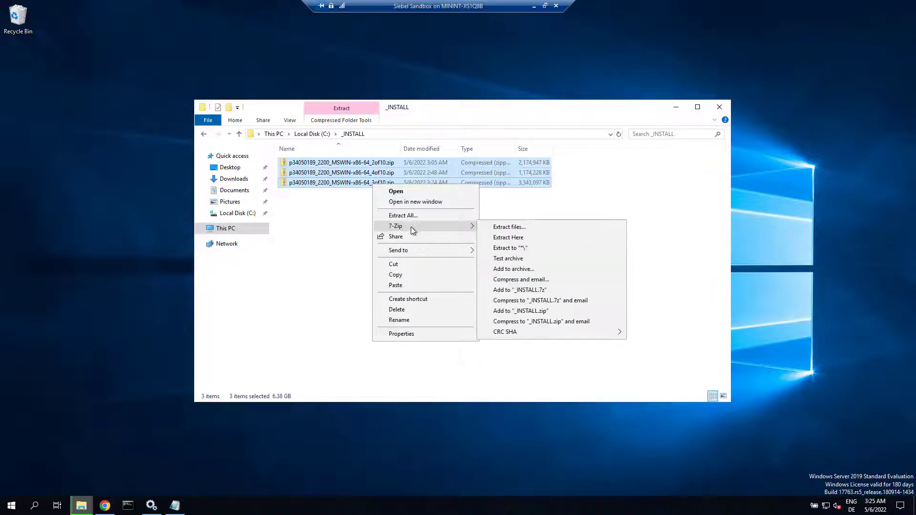
pyautogui.click(502, 241)
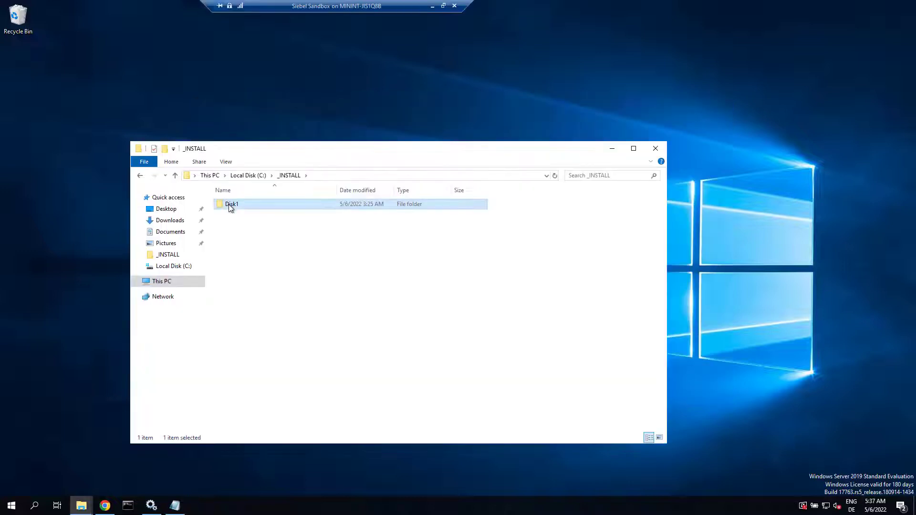
# - Run setup.bat from Disk1\install as administrator
pyautogui.doubleClick(230, 205)
pyautogui.doubleClick(231, 205)
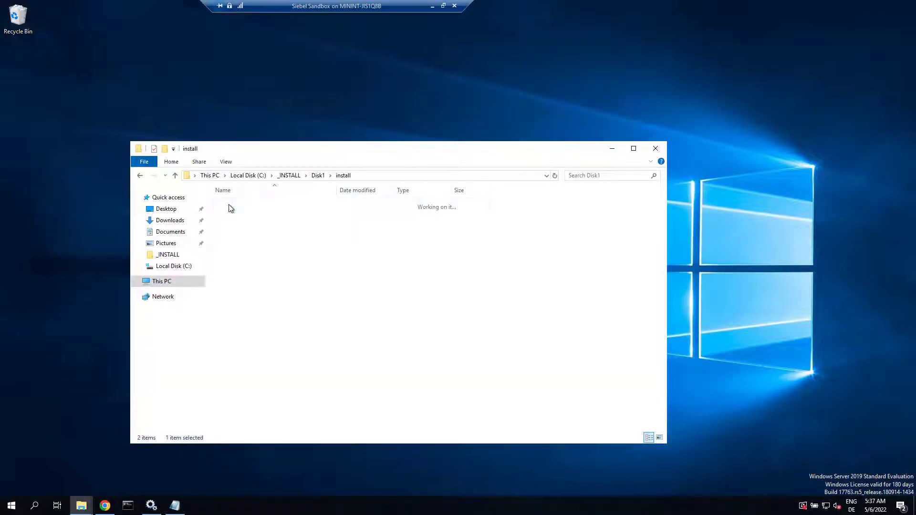
pyautogui.rightClick(233, 306)
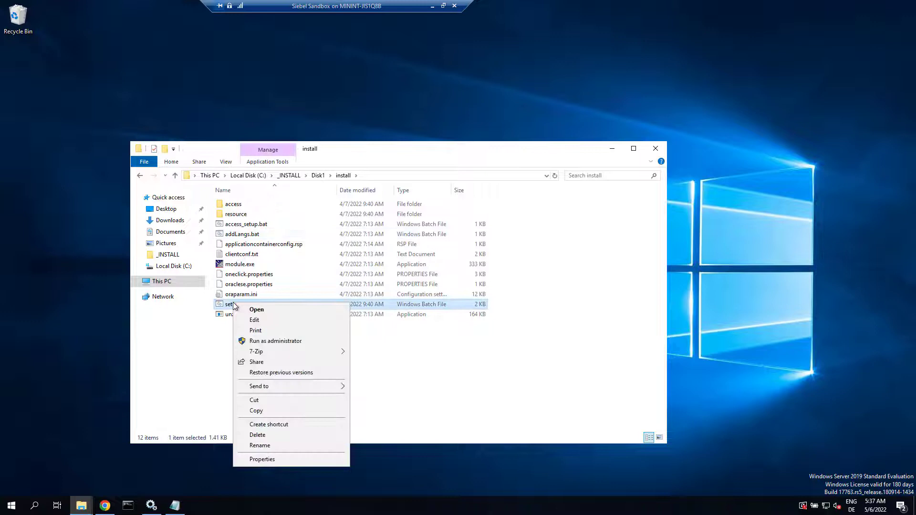
pyautogui.click(257, 341)
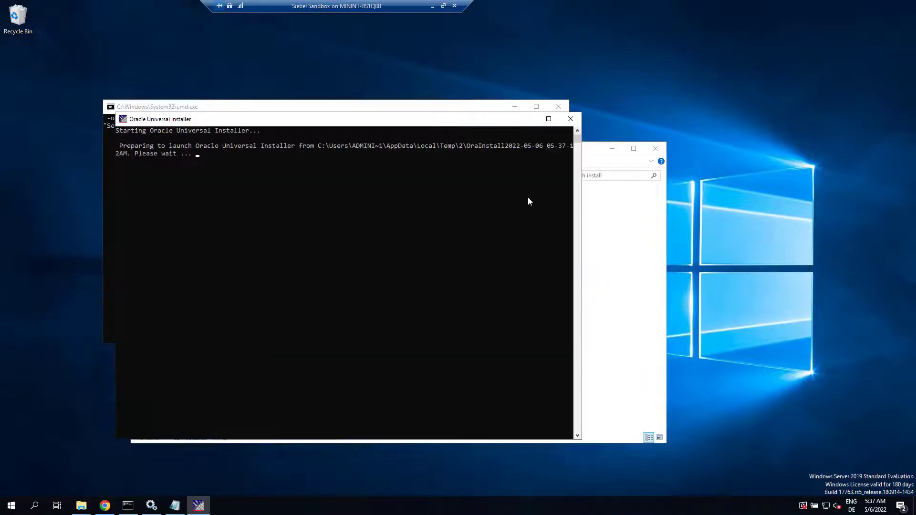
# - Minimize the installer console, command prompt and File Explorer windows
pyautogui.click(528, 119)
pyautogui.click(516, 106)
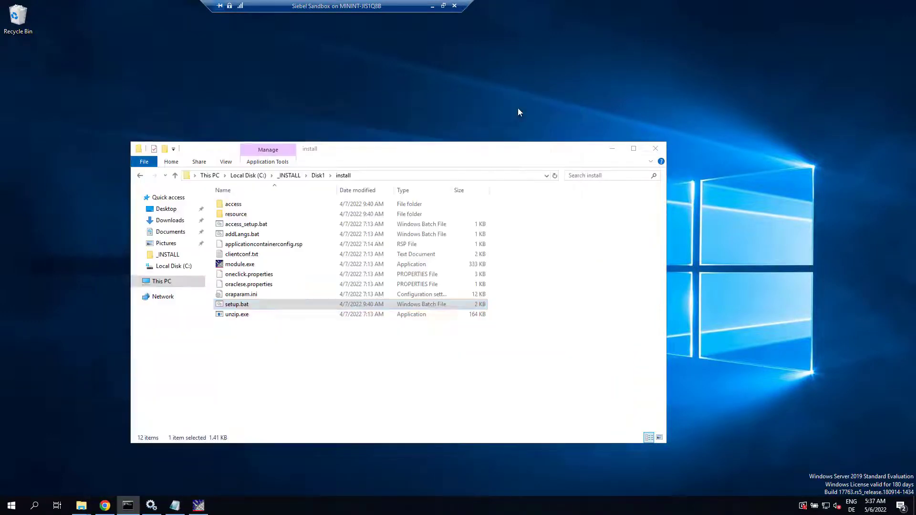
pyautogui.click(611, 148)
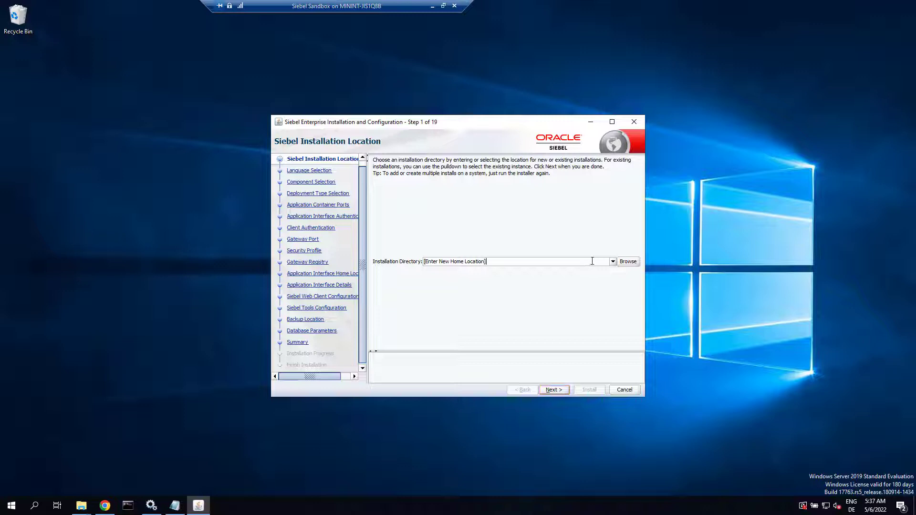
# - Set the installation directory to C:\Siebel\md
pyautogui.click(429, 258)
pyautogui.write('C:\\Siebel')
pyautogui.write('\\mde')
# - On Language Selection, add German alongside English
pyautogui.click(554, 391)
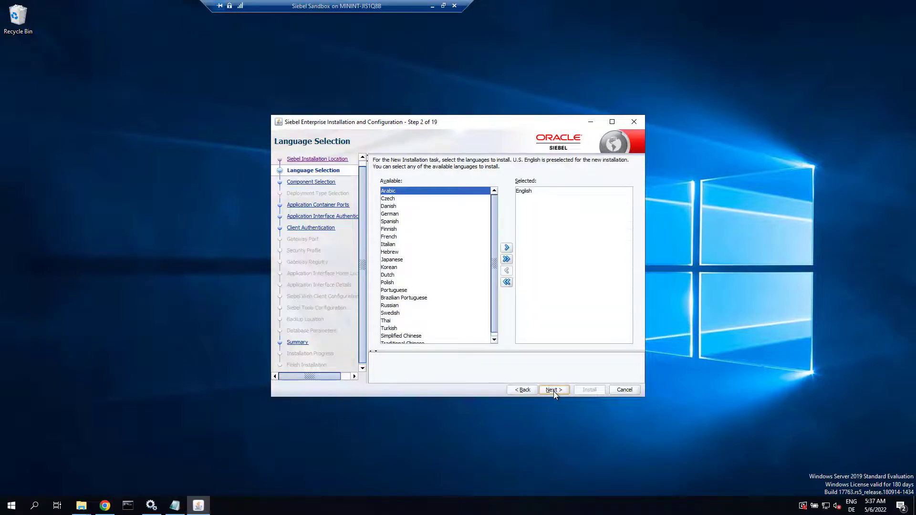
pyautogui.click(400, 214)
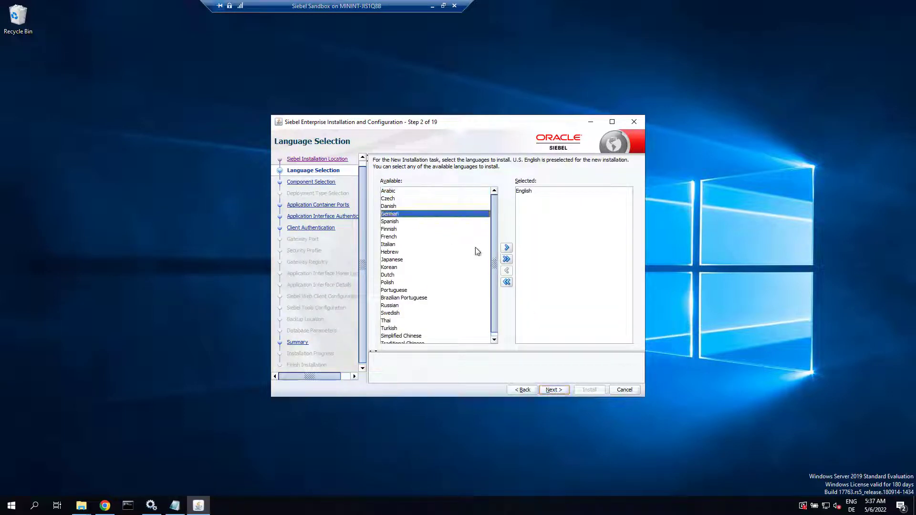
pyautogui.click(508, 248)
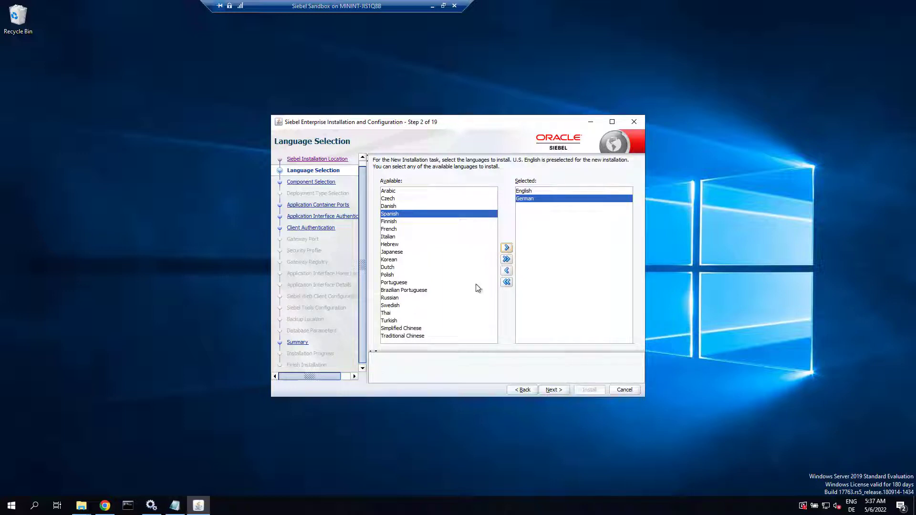
# - Include the New Database Repository component and continue to Application Container Ports
pyautogui.click(553, 391)
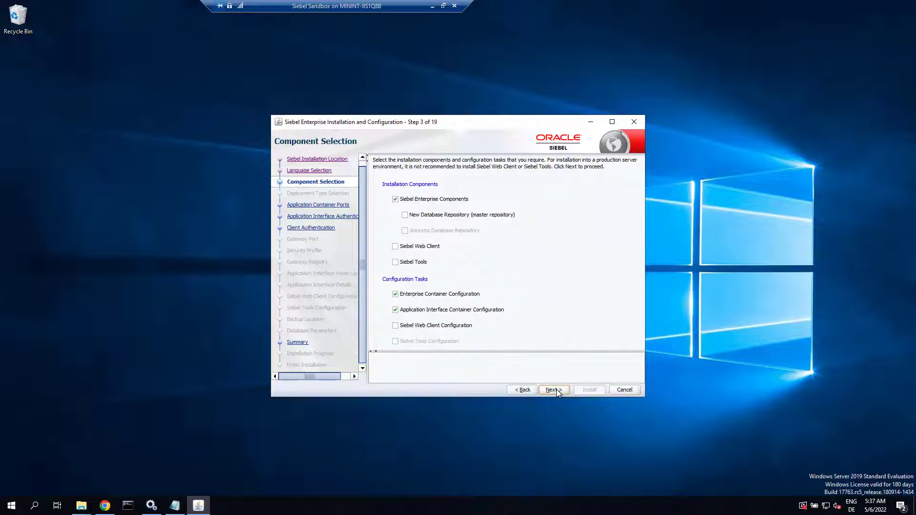
pyautogui.click(405, 215)
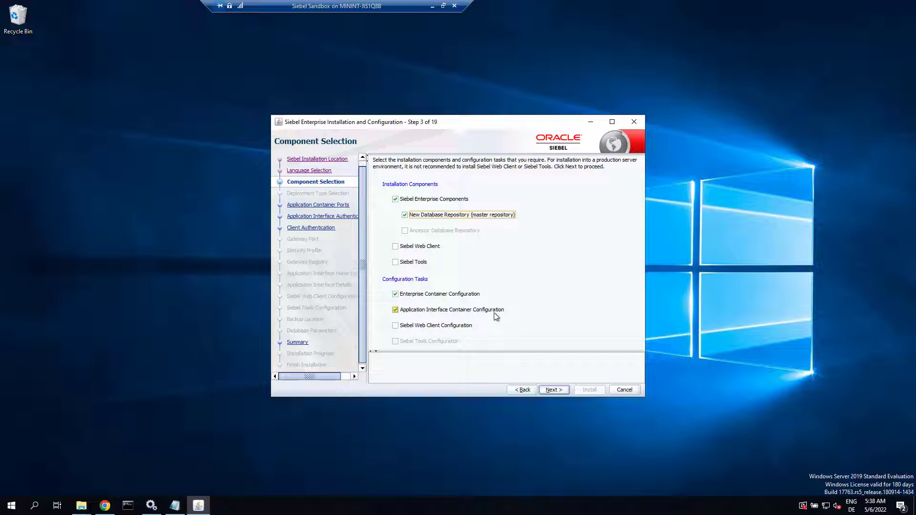
pyautogui.click(553, 390)
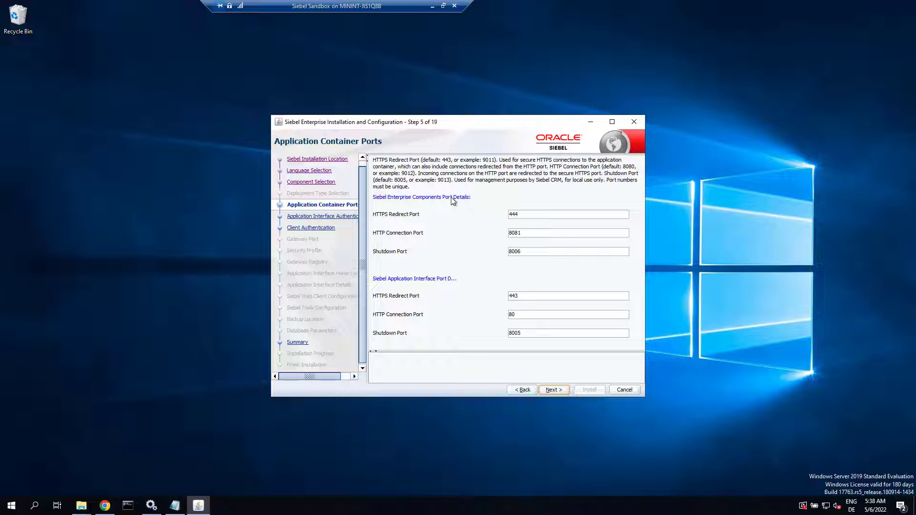
# - Change the Enterprise HTTP connection and shutdown ports to 9012 and 9013
pyautogui.moveTo(525, 214); pyautogui.dragTo(504, 218)
pyautogui.write('9012')
pyautogui.press('Tab')
pyautogui.write('9013')
pyautogui.click(525, 333)
# - Enter the management console username sadmin and fill Password and Confirm Password
pyautogui.click(554, 390)
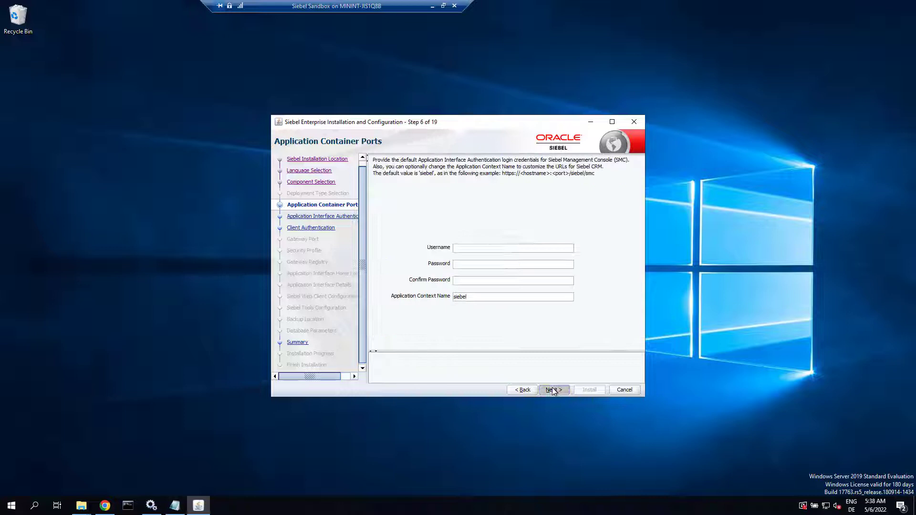
pyautogui.click(492, 237)
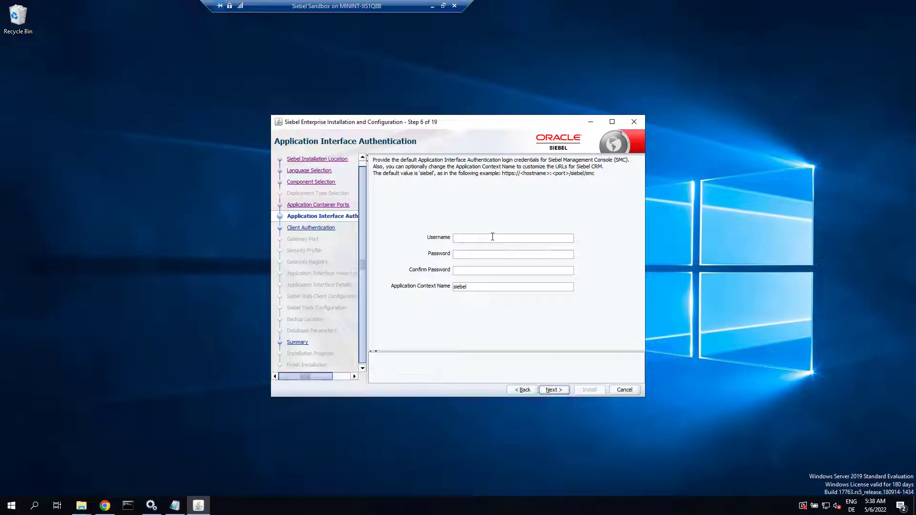
pyautogui.write('sadmin')
pyautogui.hotkey('ctrl', 'a')
pyautogui.press('Tab')
pyautogui.hotkey('ctrl', 'v')
pyautogui.press('Tab')
pyautogui.hotkey('ctrl', 'v')
# - Pick C:\keymaker\goofy.company.com\siebelkeystore.jks as the Enterprise Components keystore
pyautogui.click(559, 390)
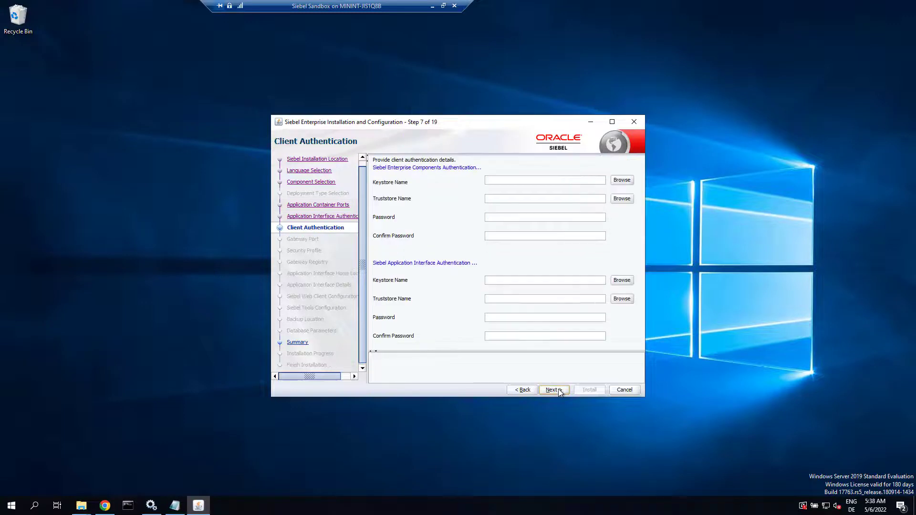
pyautogui.click(625, 181)
pyautogui.click(501, 187)
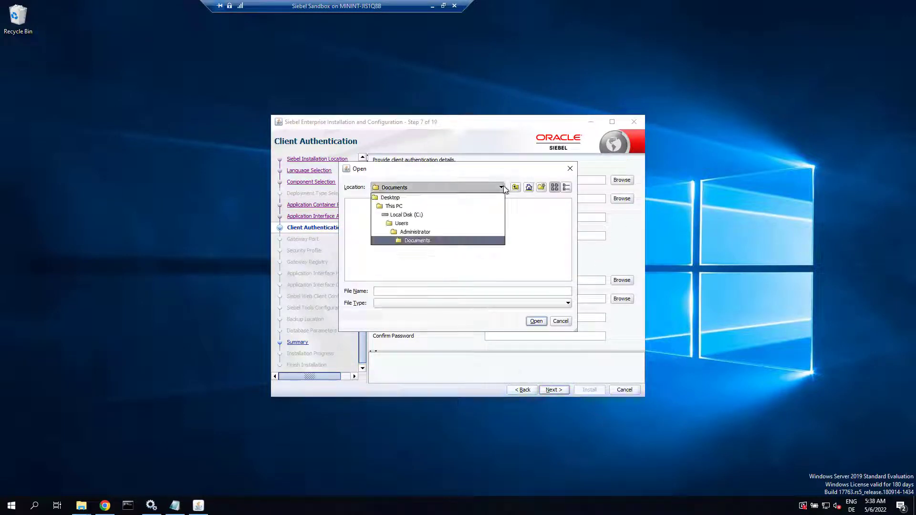
pyautogui.click(403, 214)
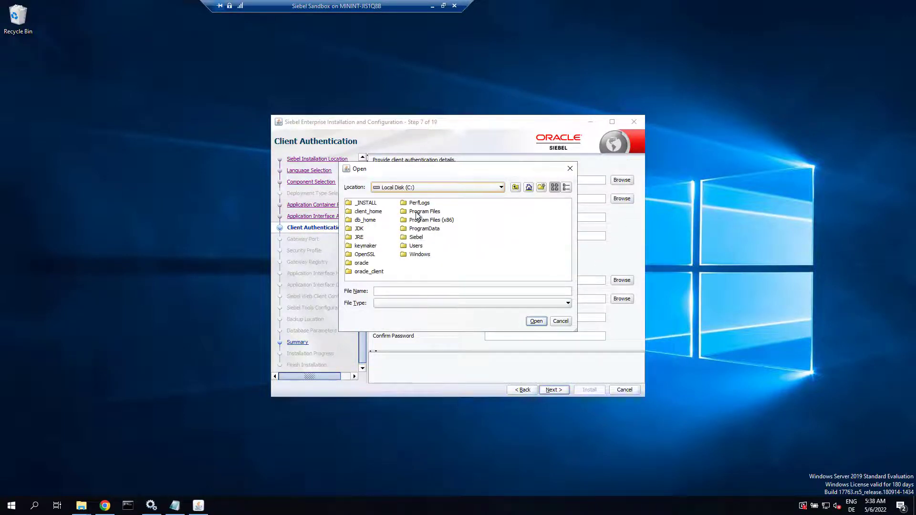
pyautogui.doubleClick(367, 245)
pyautogui.click(376, 207)
pyautogui.doubleClick(377, 206)
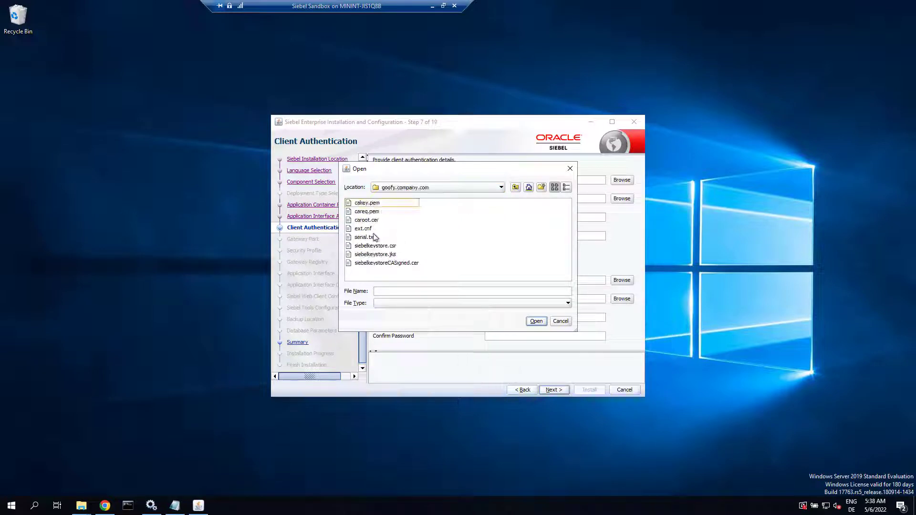
pyautogui.doubleClick(376, 254)
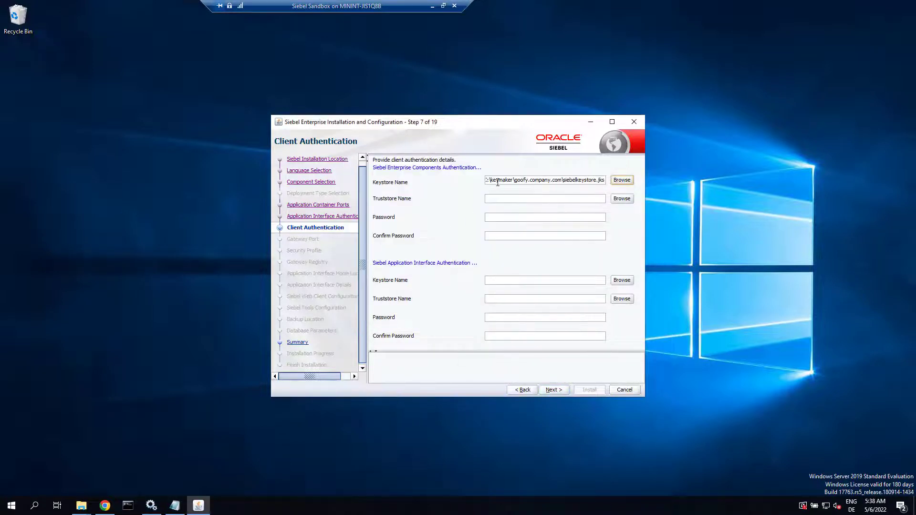
# - Reuse the keystore path as the Enterprise Components truststore and enter the passwords
pyautogui.tripleClick(498, 181)
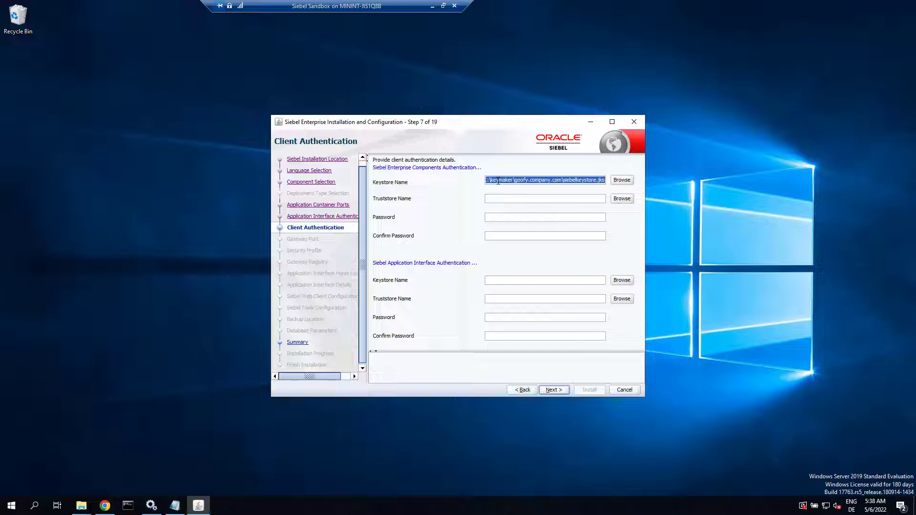
pyautogui.hotkey('ctrl', 'c')
pyautogui.press('Tab')
pyautogui.press('Tab')
pyautogui.hotkey('ctrl', 'v')
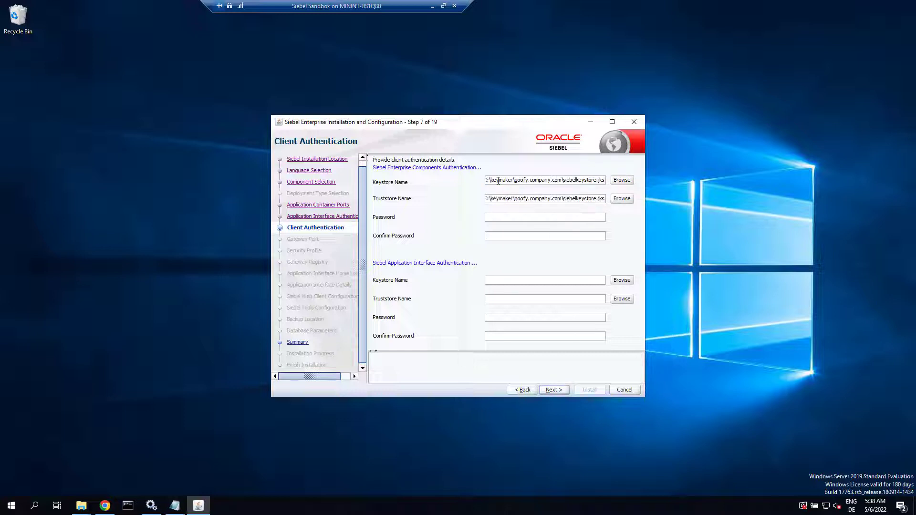
pyautogui.press('Tab')
pyautogui.press('Tab')
pyautogui.write('**********')
# - Fill Application Interface keystore and truststore with the same path and enter its password
pyautogui.press('Tab')
pyautogui.hotkey('ctrl', 'v')
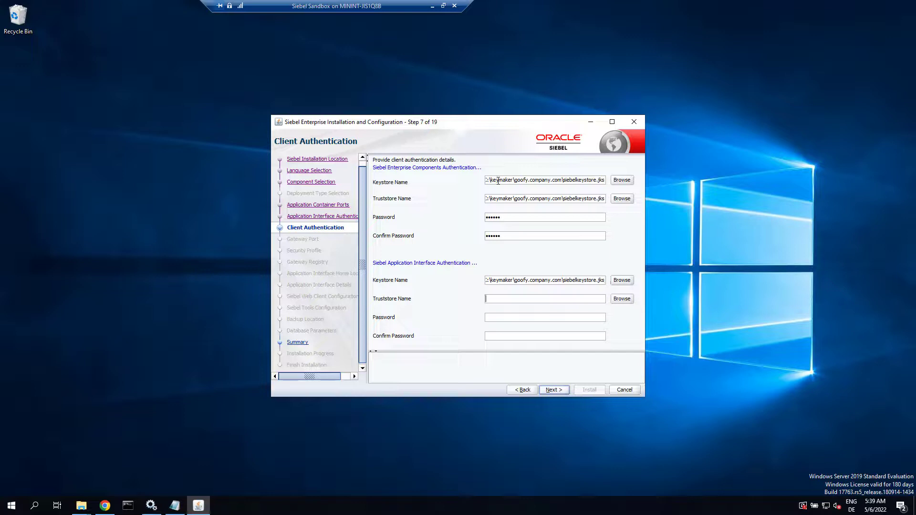
pyautogui.press('Tab')
pyautogui.press('Tab')
pyautogui.hotkey('ctrl', 'v')
pyautogui.press('Tab')
pyautogui.press('Tab')
pyautogui.write('*****')
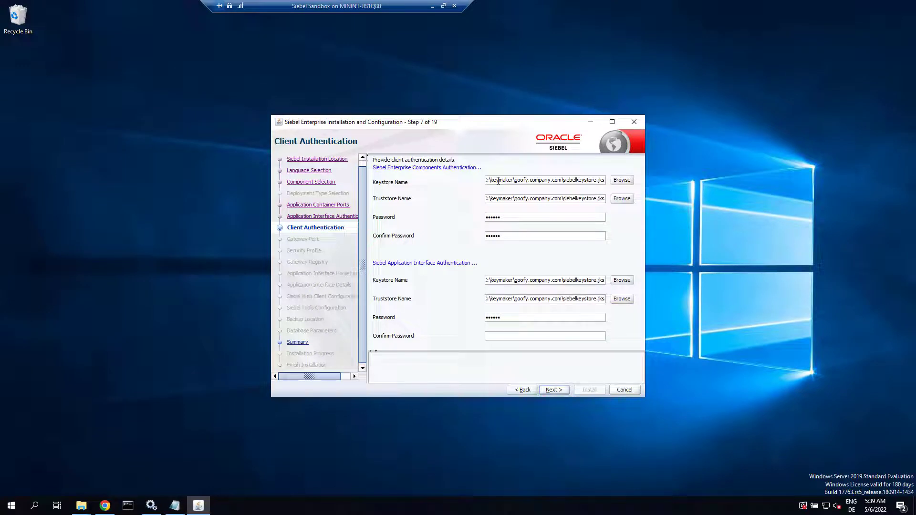
pyautogui.write('******')
# - On the Summary page, save the response file siebel_mde.rsp into C:\_INSTALL and review the entries
pyautogui.click(554, 390)
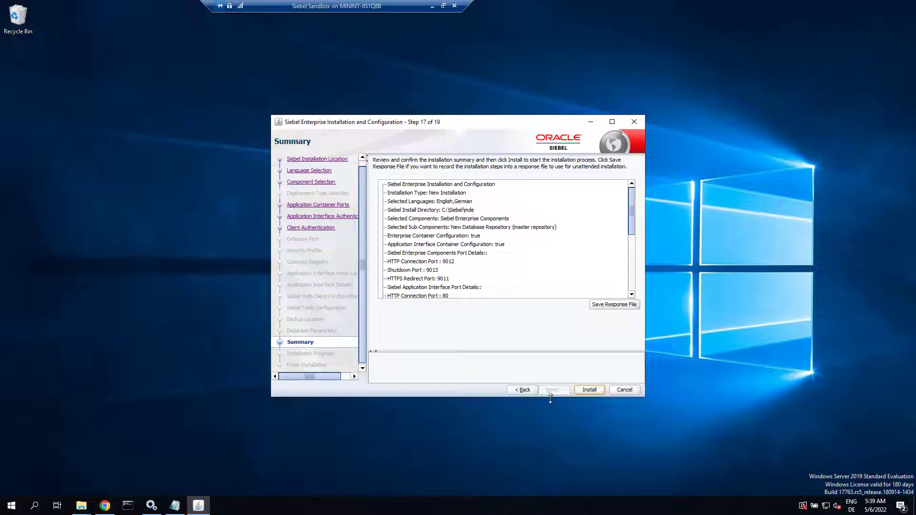
pyautogui.click(620, 306)
pyautogui.click(473, 197)
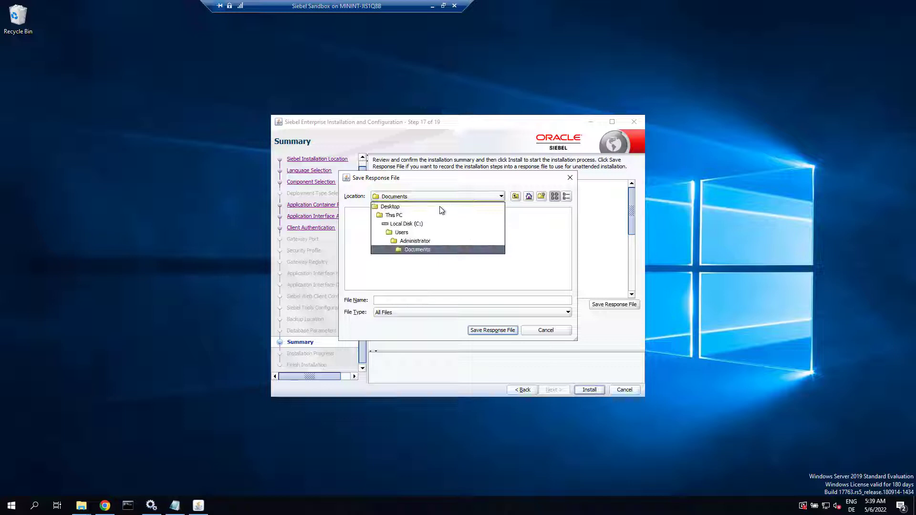
pyautogui.click(420, 226)
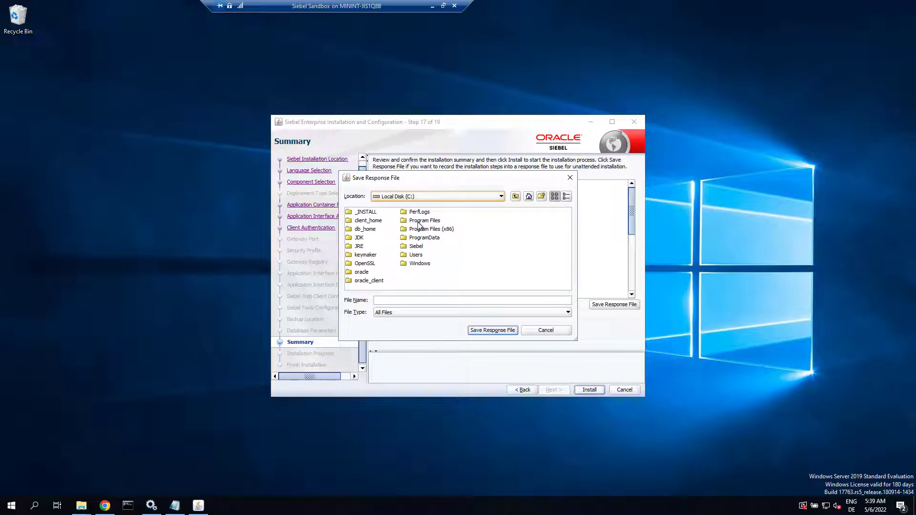
pyautogui.doubleClick(371, 213)
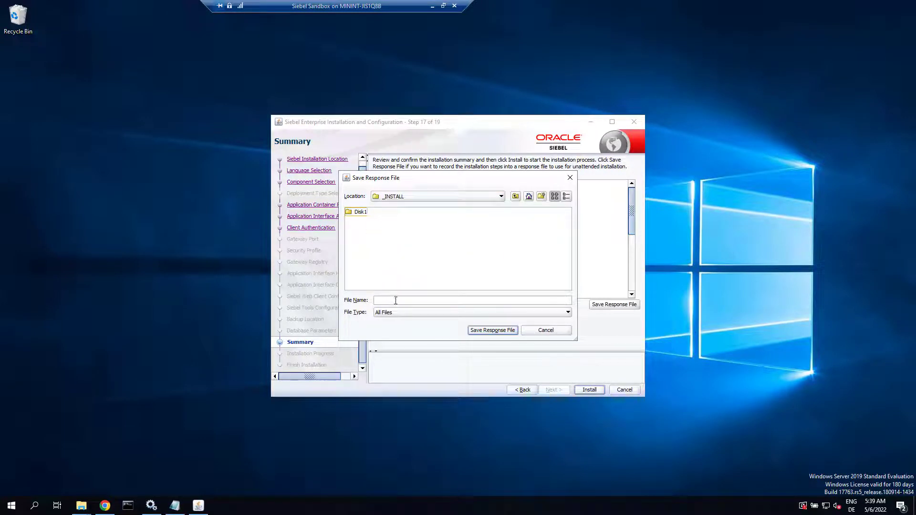
pyautogui.click(353, 275)
pyautogui.write('siebel_mde.rsp')
pyautogui.click(482, 329)
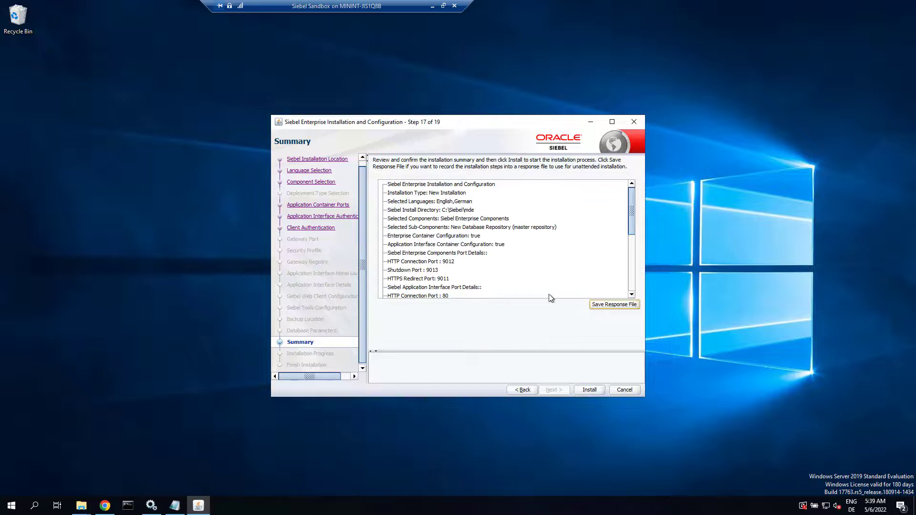
pyautogui.moveTo(634, 225); pyautogui.dragTo(630, 283)
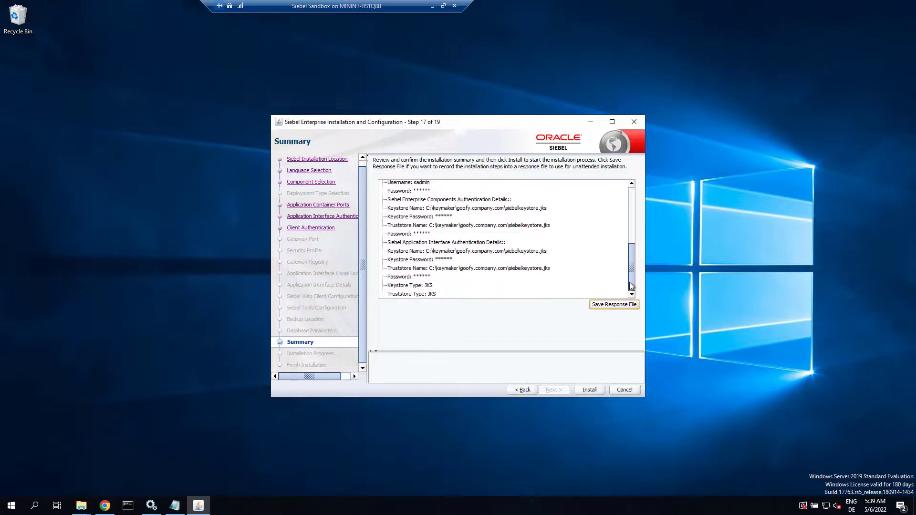
# - Install Siebel, continue to the successful Finish Installation page, and exit confirming Yes
pyautogui.click(587, 391)
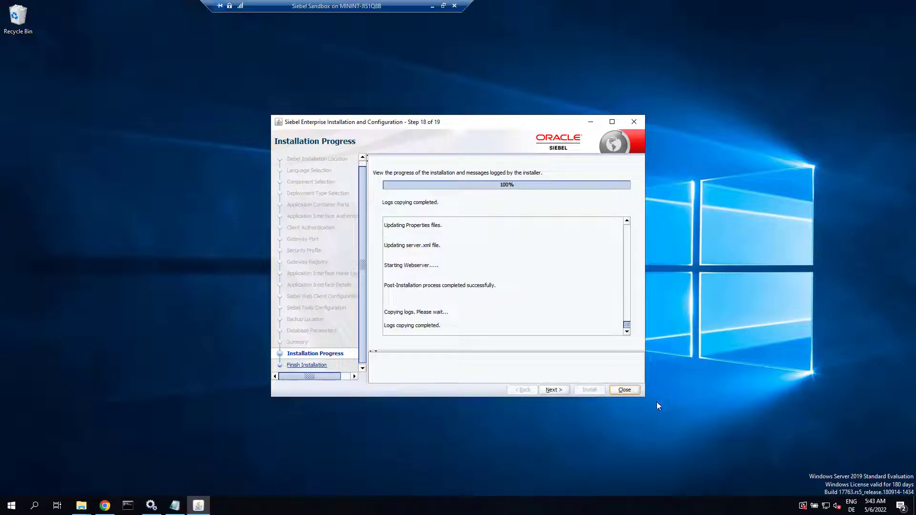
pyautogui.click(557, 391)
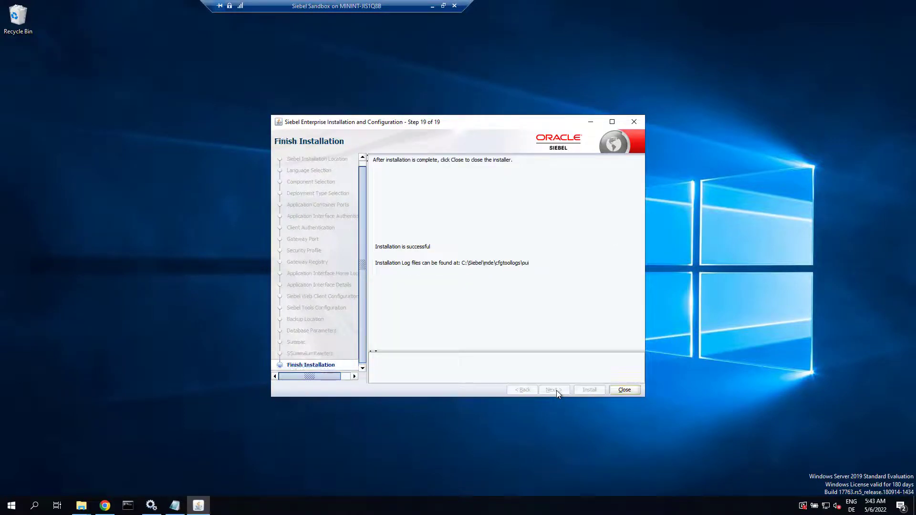
pyautogui.click(626, 390)
pyautogui.click(479, 281)
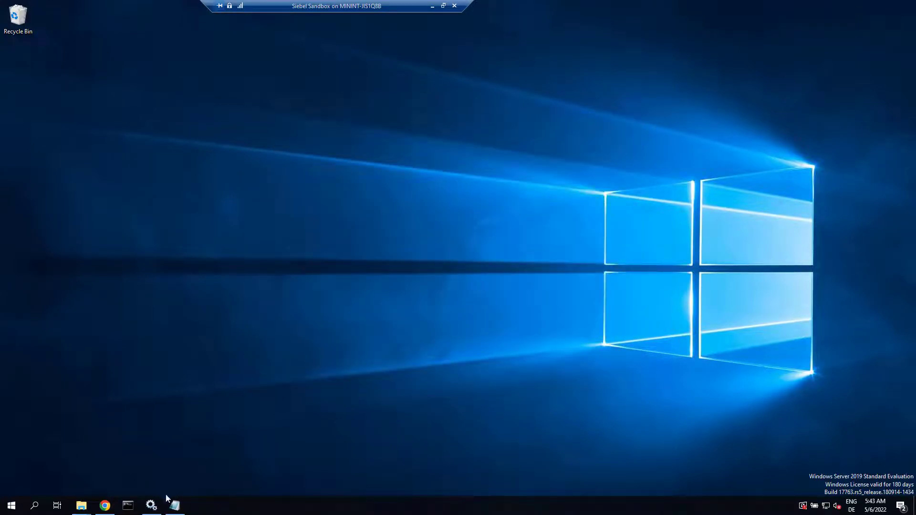
# - Open Services, refresh the list, and auto-fit the Name column to show the Apache Tomcat 9.0 services
pyautogui.click(152, 507)
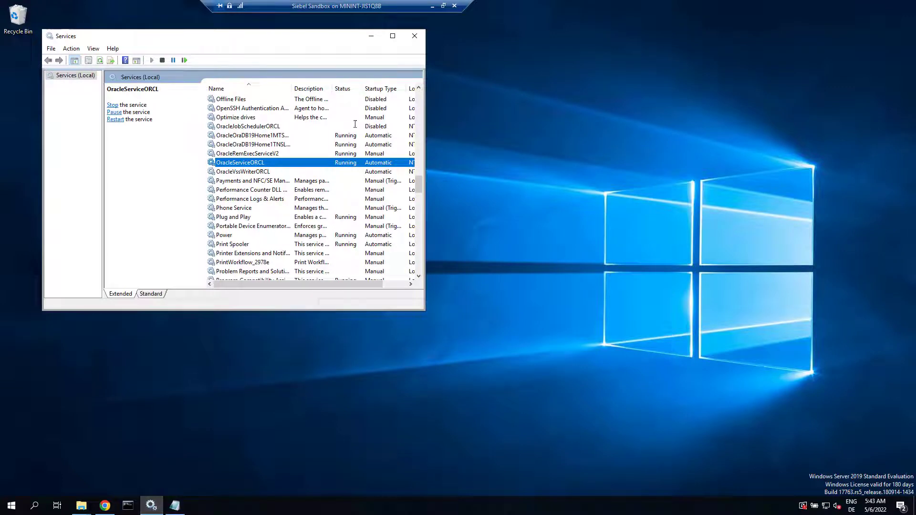
pyautogui.click(421, 100)
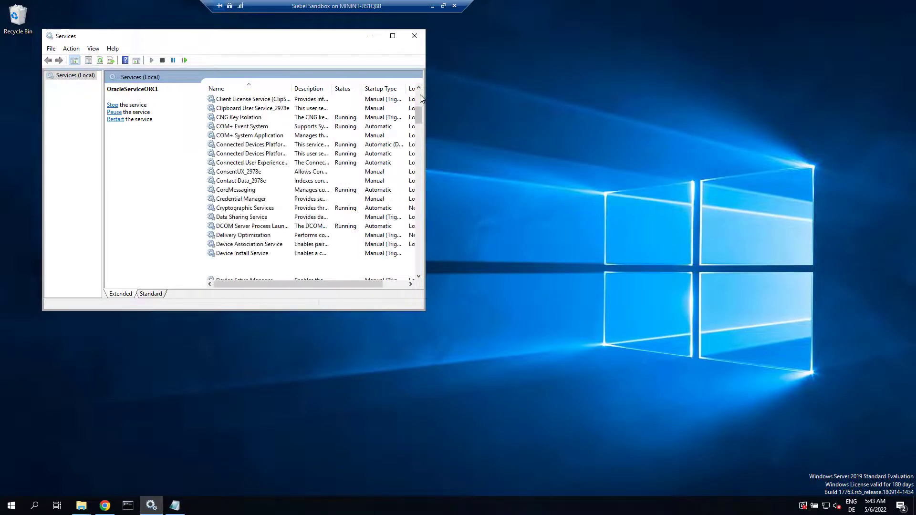
pyautogui.click(419, 99)
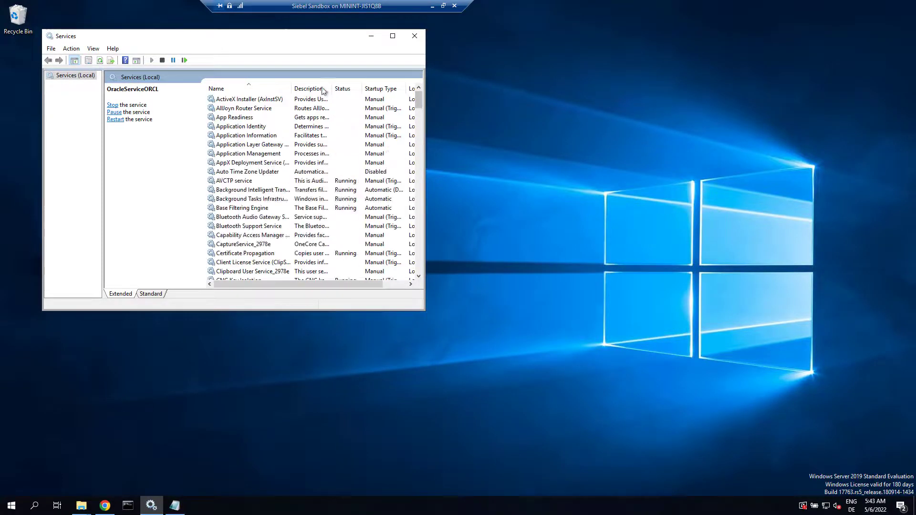
pyautogui.click(100, 61)
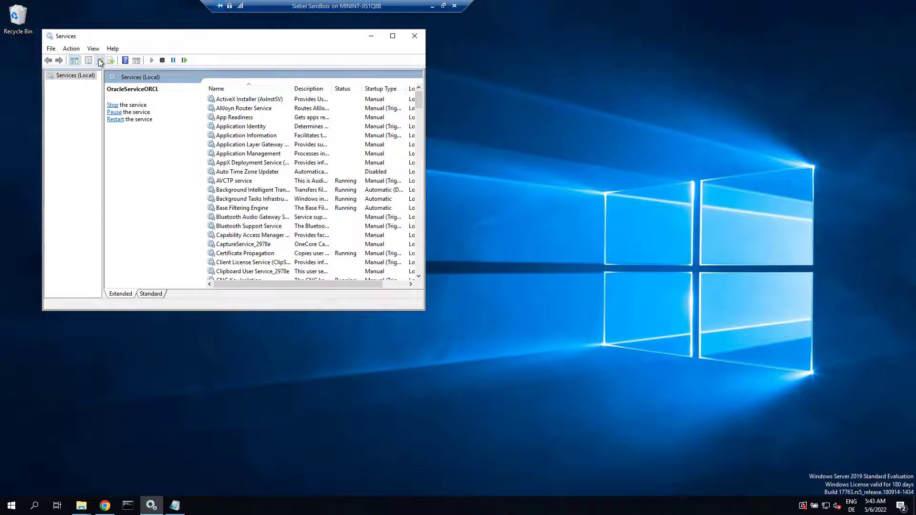
pyautogui.doubleClick(292, 89)
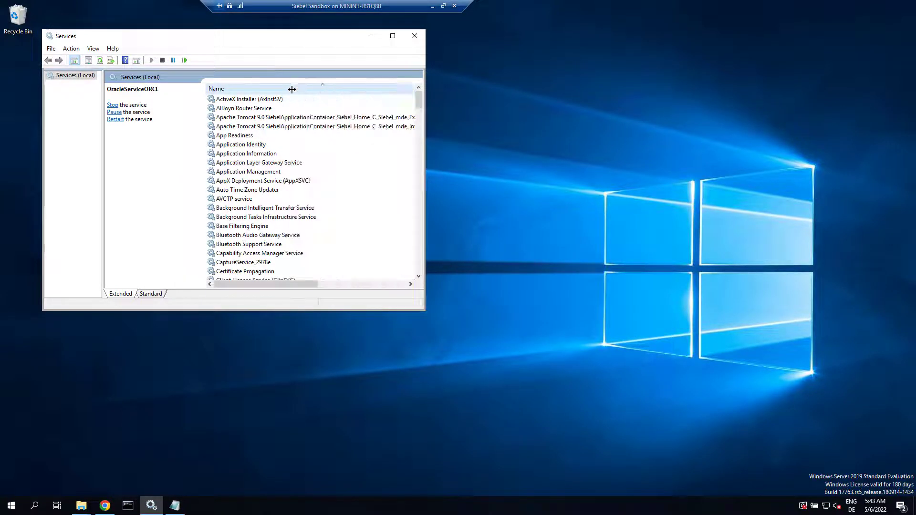
# - Set the external Apache Tomcat 9.0 SiebelApplicationContainer service's startup type to Manual
pyautogui.doubleClick(306, 118)
pyautogui.click(262, 165)
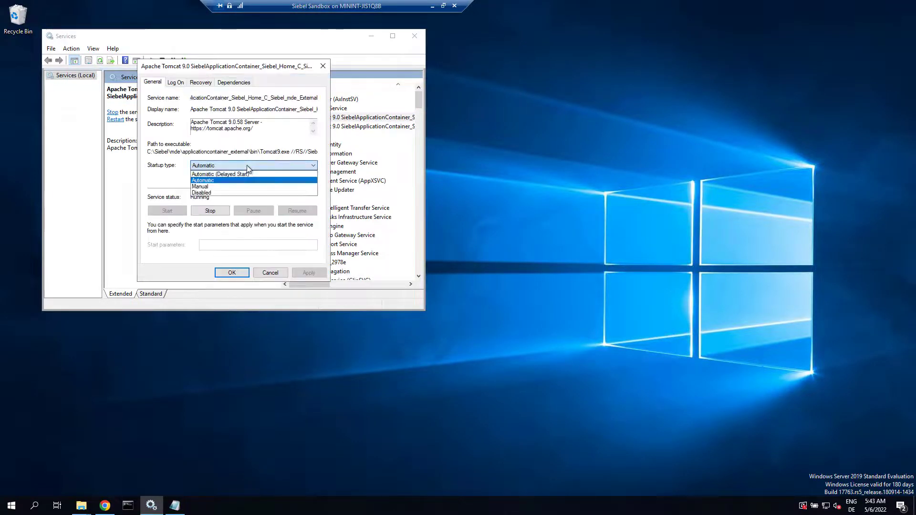
pyautogui.click(213, 188)
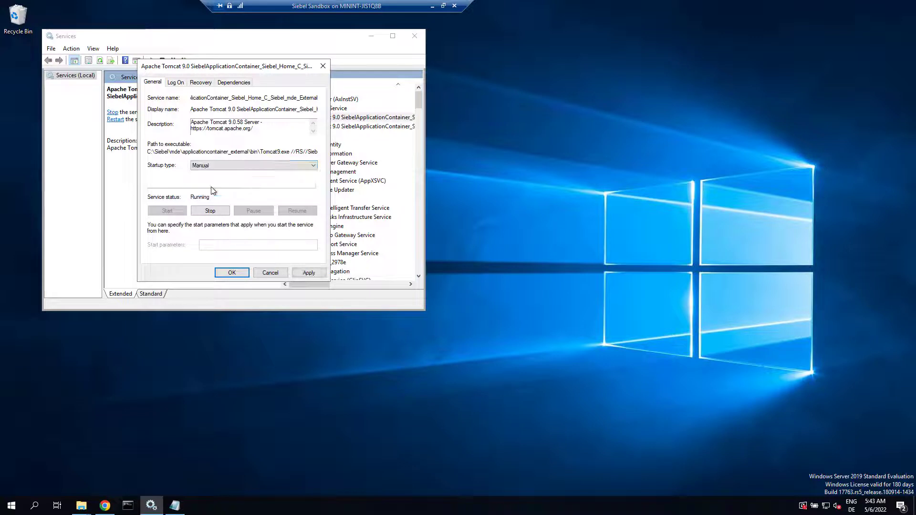
# - Copy the service's executable path and apply the startup change
pyautogui.moveTo(149, 151); pyautogui.dragTo(349, 153)
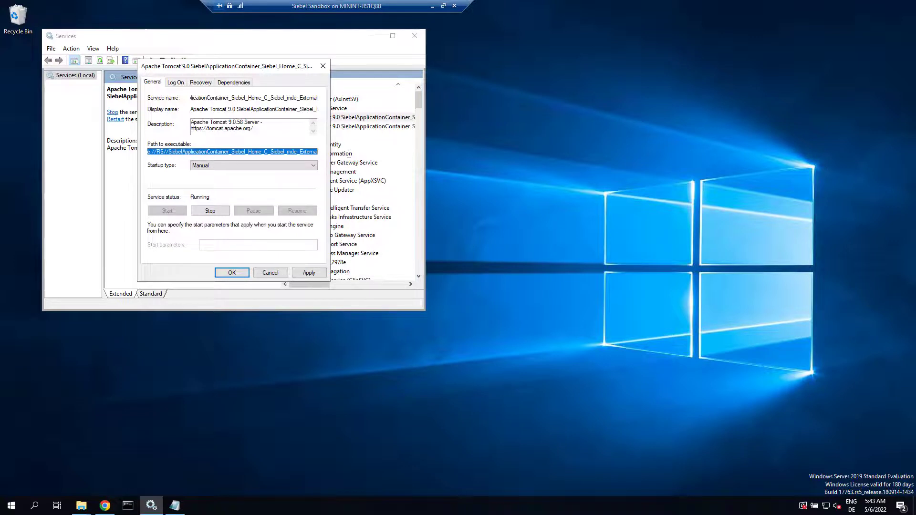
pyautogui.rightClick(296, 153)
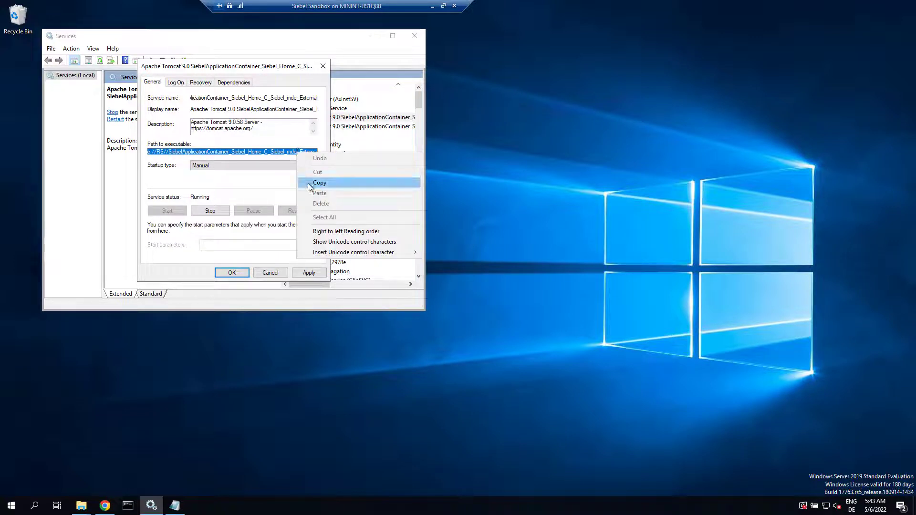
pyautogui.click(309, 182)
pyautogui.click(231, 273)
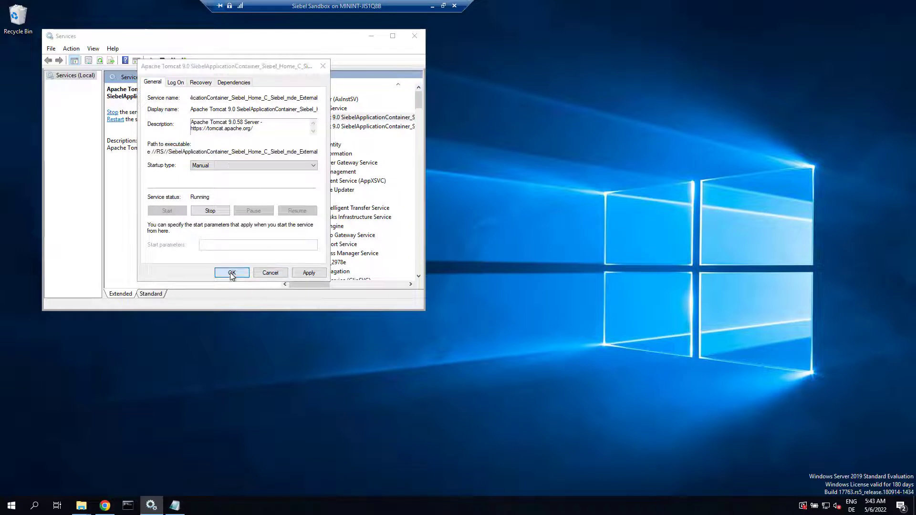
pyautogui.click(128, 507)
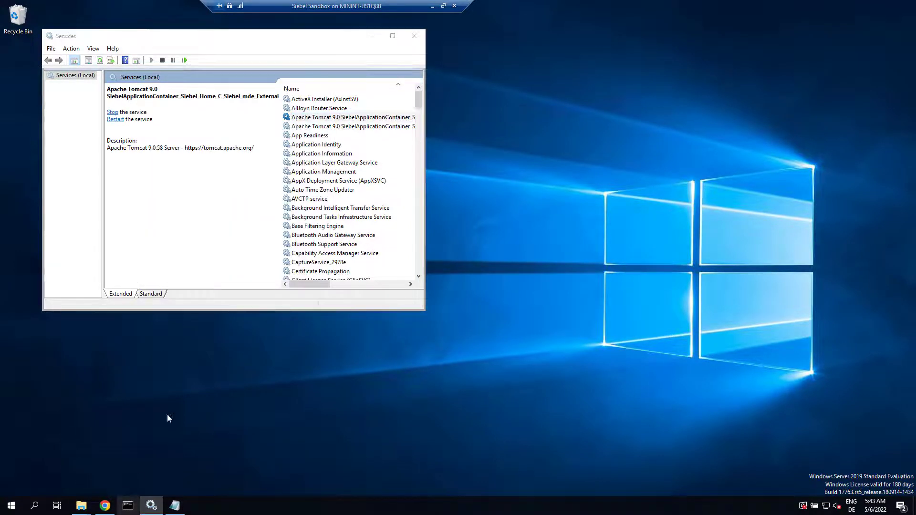
# - Paste the External service's executable path, edit it to //ES// with Tomcat9w.exe, and run it
pyautogui.rightClick(248, 176)
pyautogui.hotkey('ctrl', 'Left')
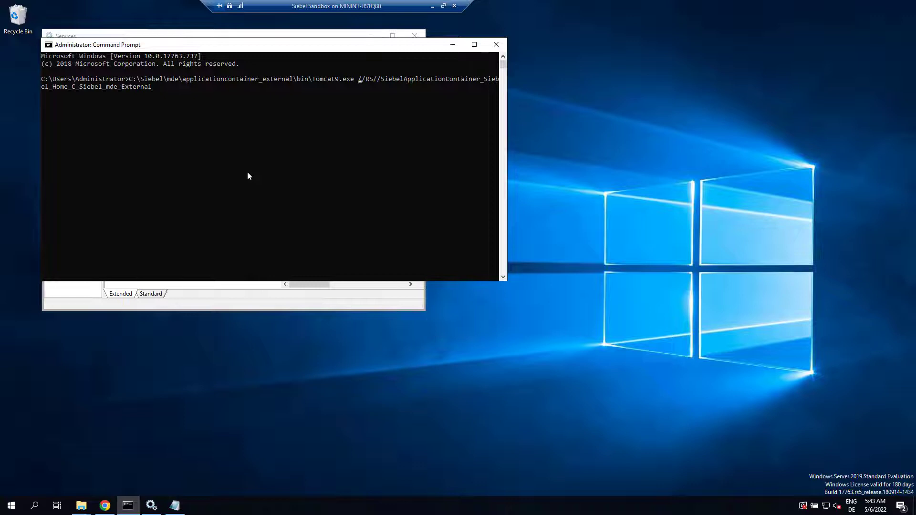
pyautogui.press('Right')
pyautogui.press('Right')
pyautogui.press('Right')
pyautogui.press('BackSpace')
pyautogui.write('E')
pyautogui.press('Left')
pyautogui.press('Left')
pyautogui.press('Left')
pyautogui.press('Left')
pyautogui.press('Left')
pyautogui.press('Left')
pyautogui.press('Left')
pyautogui.write('w')
pyautogui.press('Return')
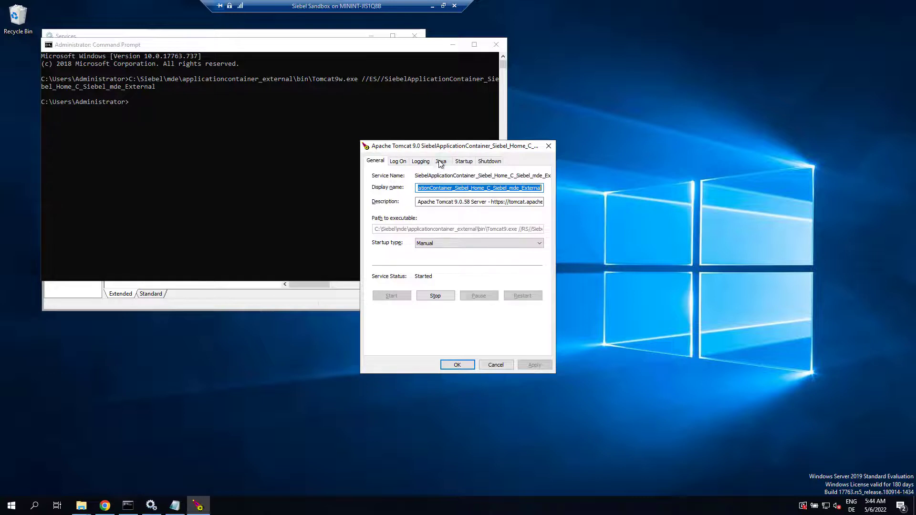
# - On the Java tab, set initial and maximum memory pools to 2560 MB and save
pyautogui.click(441, 162)
pyautogui.doubleClick(430, 324)
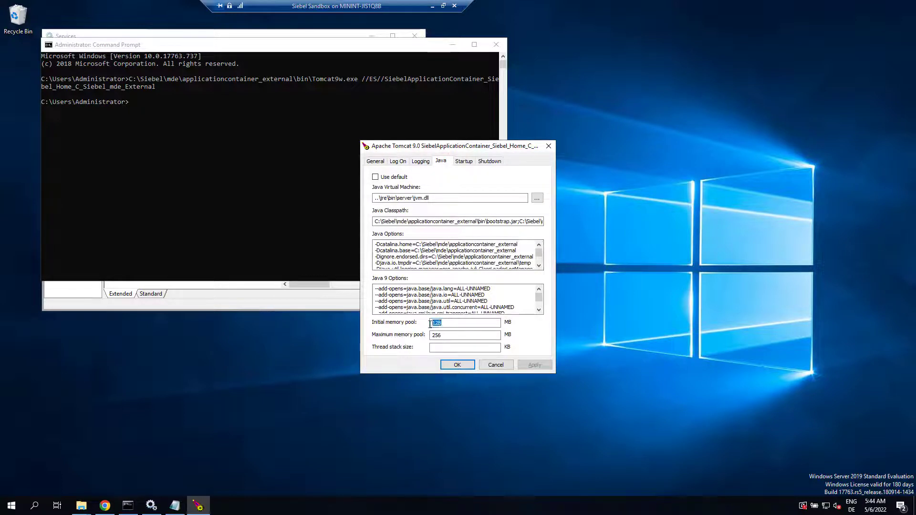
pyautogui.write('2560')
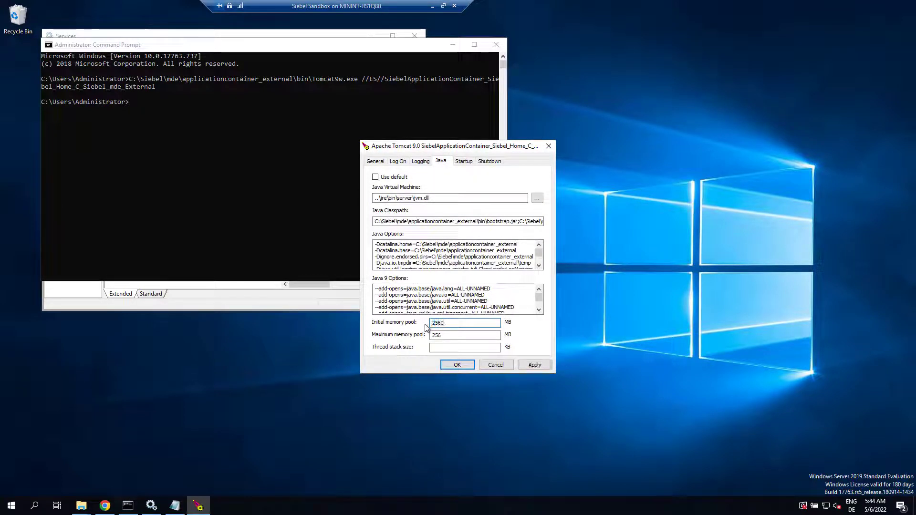
pyautogui.press('Tab')
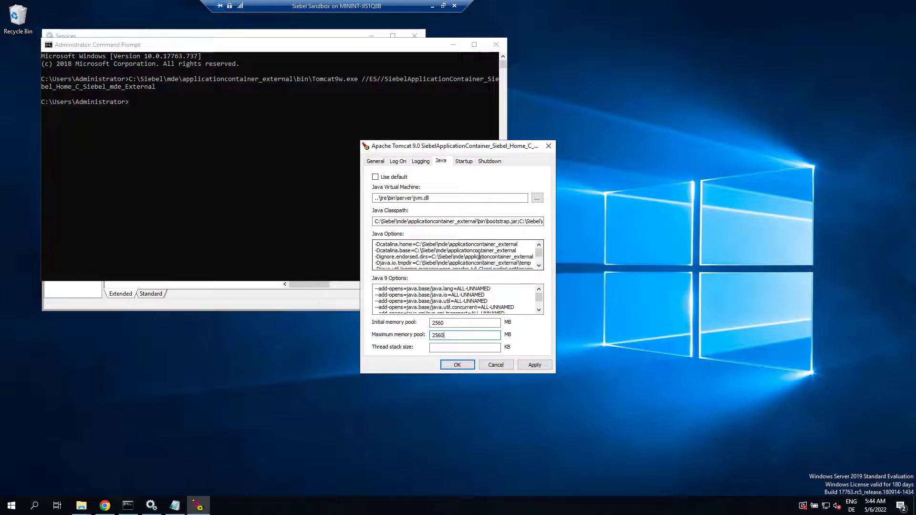
pyautogui.click(534, 364)
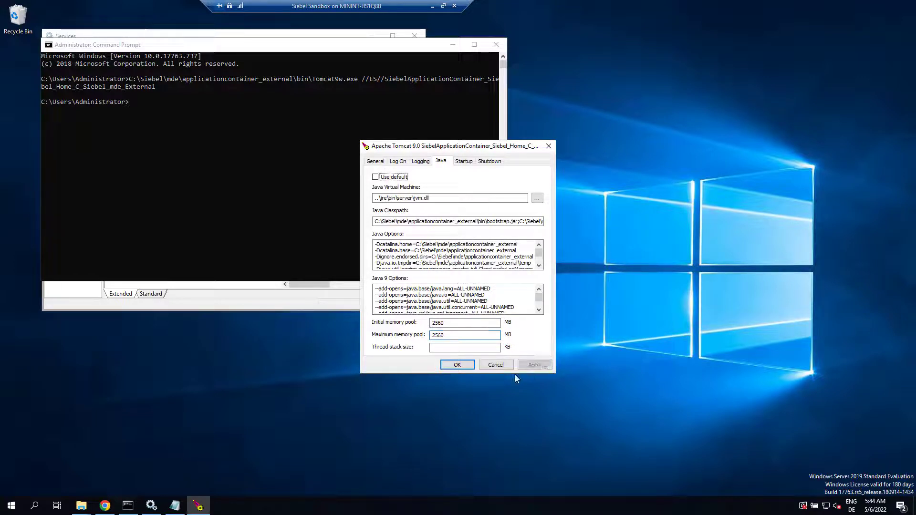
pyautogui.click(457, 365)
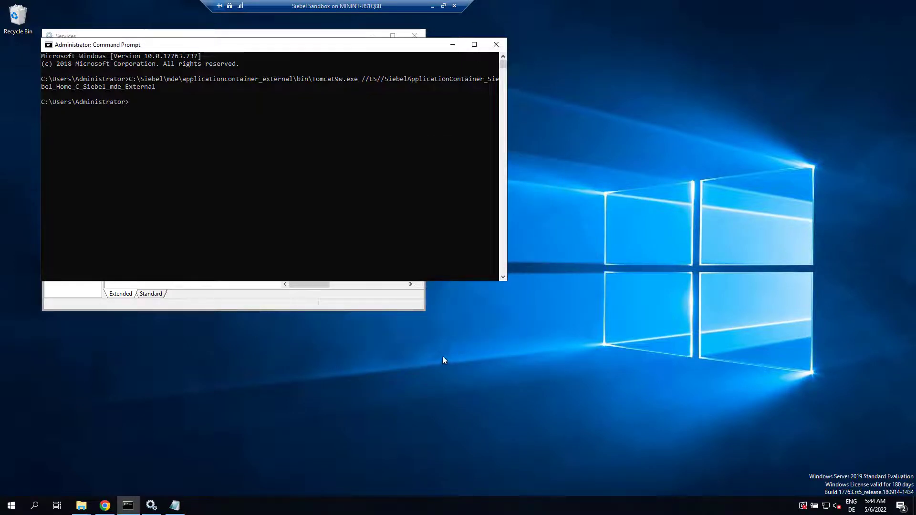
# - Set the Internal Apache Tomcat service's startup type to Manual and apply it
pyautogui.click(235, 34)
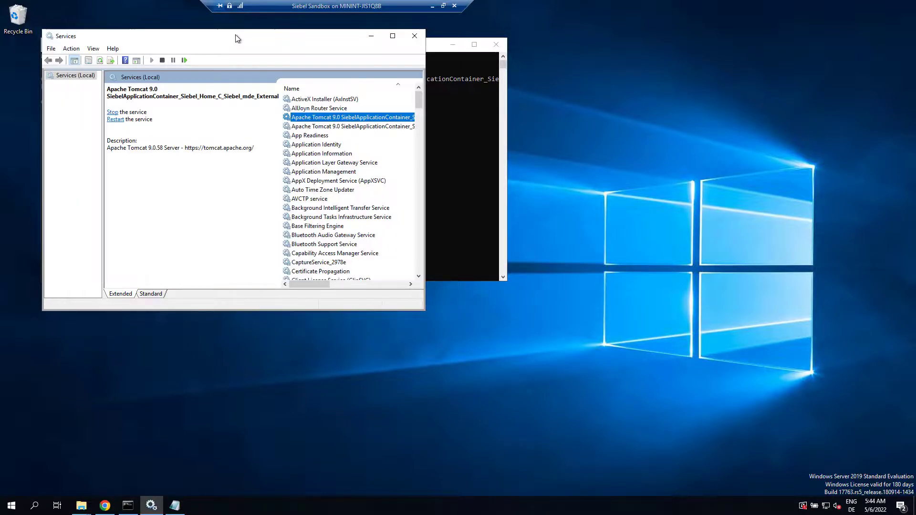
pyautogui.doubleClick(313, 126)
pyautogui.click(242, 165)
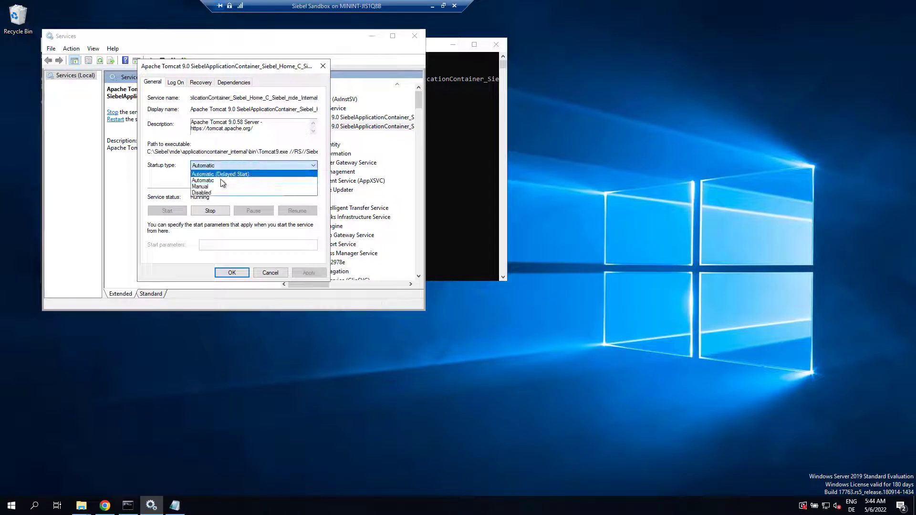
pyautogui.click(215, 187)
pyautogui.click(309, 272)
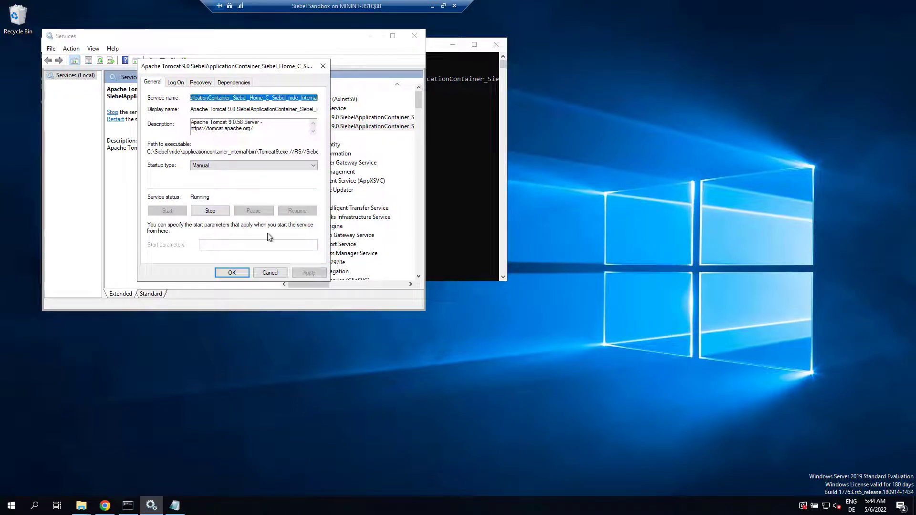
# - Copy the Internal service's executable path and return to the command prompt
pyautogui.moveTo(149, 152); pyautogui.dragTo(351, 158)
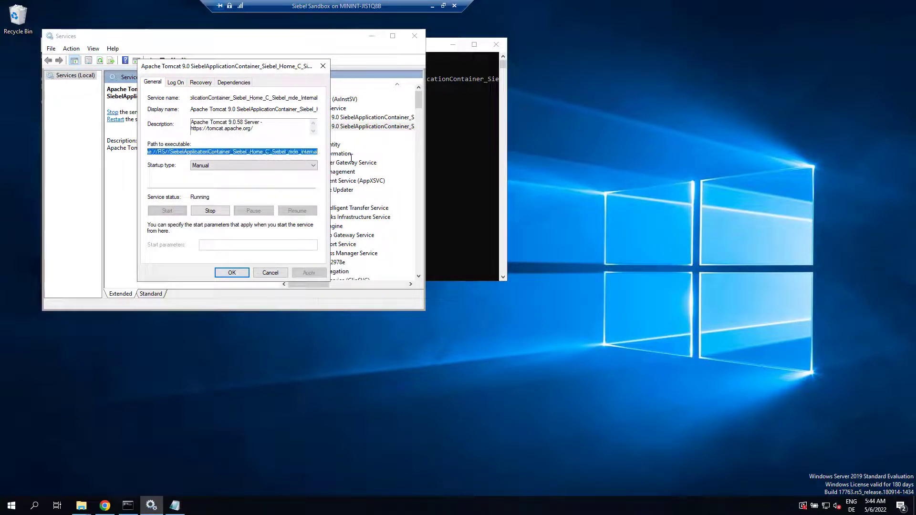
pyautogui.click(233, 273)
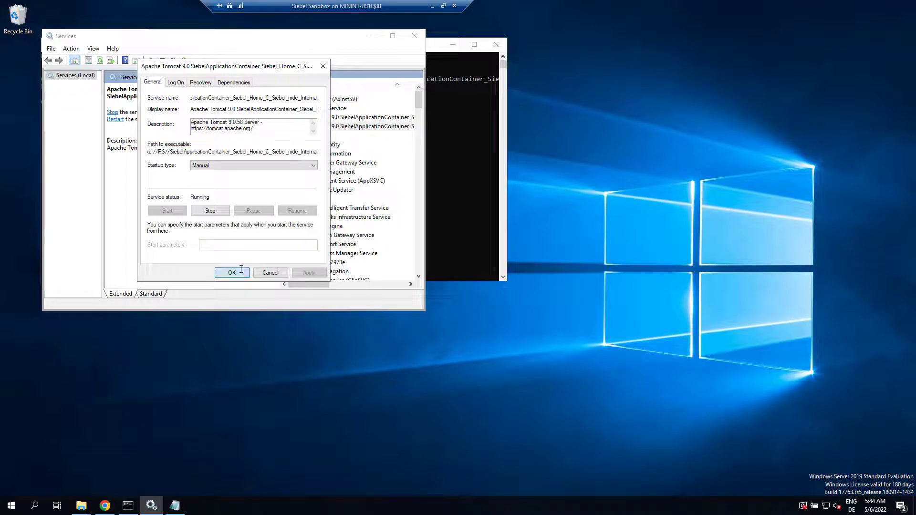
pyautogui.click(434, 169)
# - Paste the Internal service's path, change //RS// to //ES// and Tomcat9 to Tomcat9w, and run it
pyautogui.rightClick(433, 170)
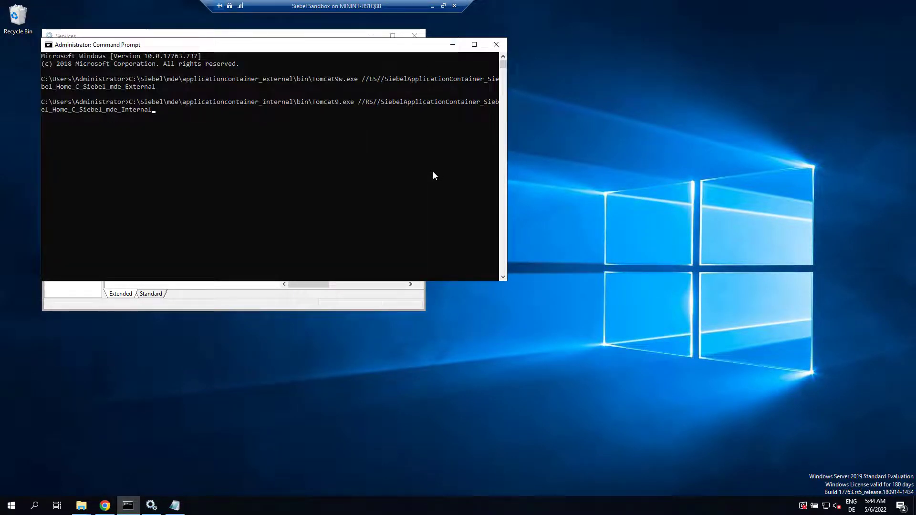
pyautogui.press('Right')
pyautogui.press('Right')
pyautogui.press('Delete')
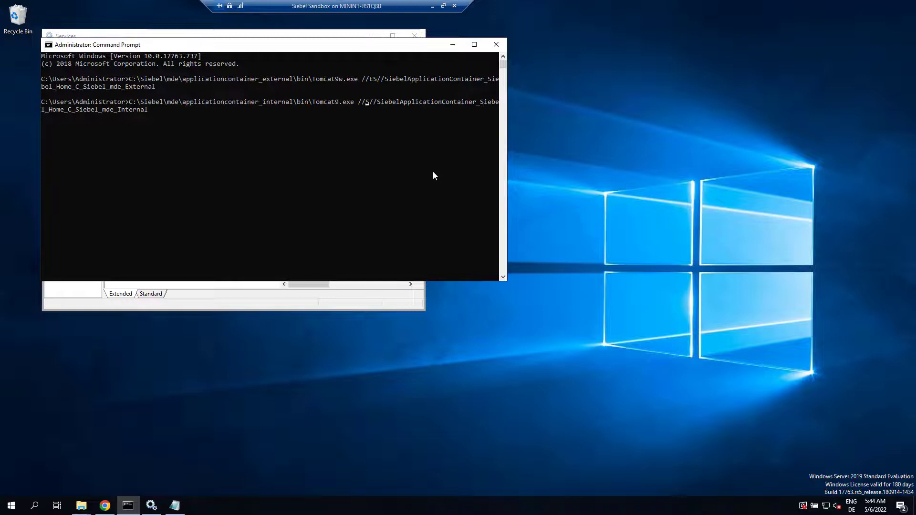
pyautogui.write('E')
pyautogui.press('Left')
pyautogui.press('Left')
pyautogui.press('Left')
pyautogui.press('Left')
pyautogui.press('Left')
pyautogui.press('Left')
pyautogui.press('Left')
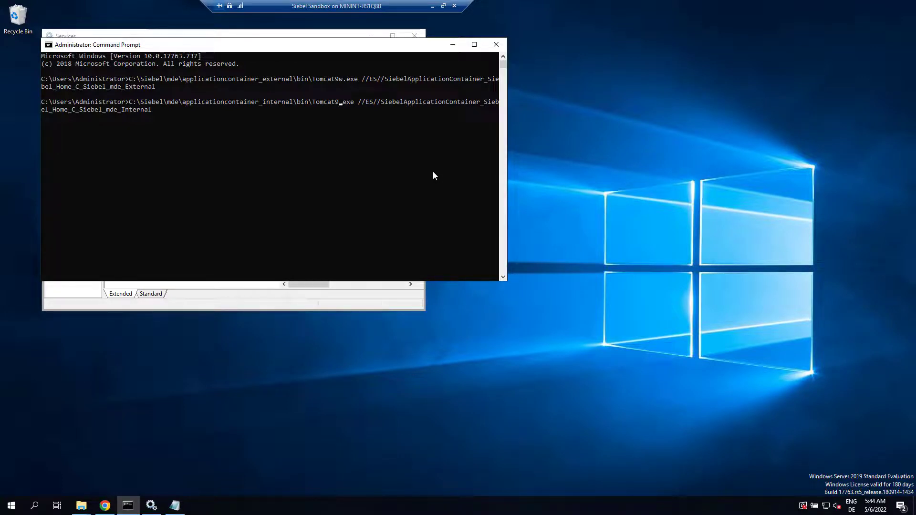
pyautogui.write('w')
pyautogui.press('Return')
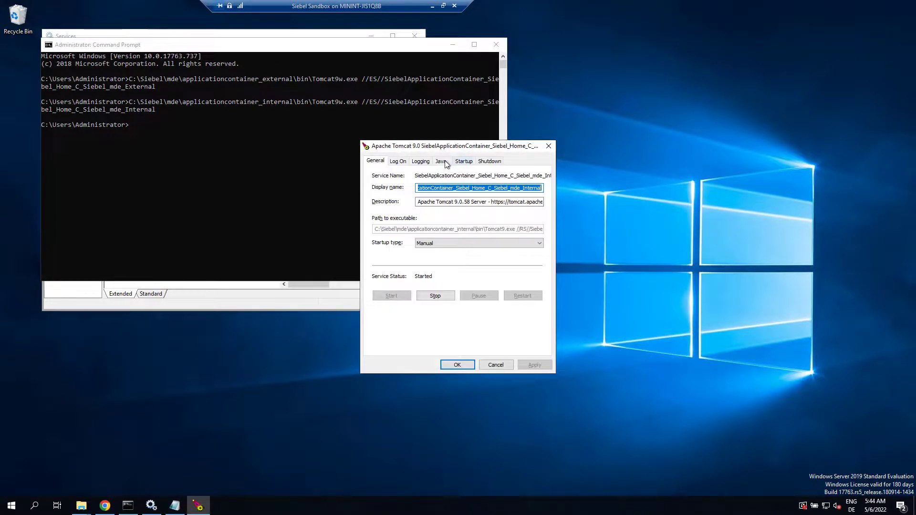
# - On the Java tab, set both initial and maximum memory pools to 2560 and confirm
pyautogui.click(441, 162)
pyautogui.click(453, 323)
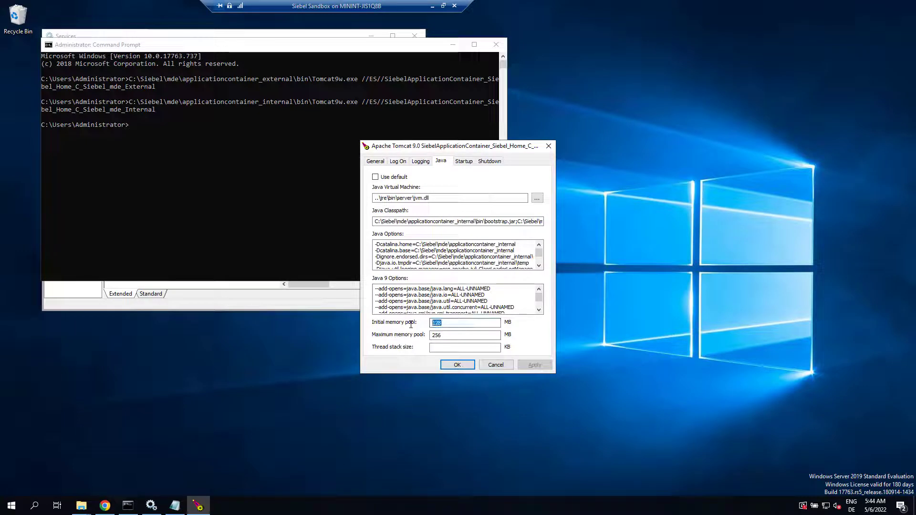
pyautogui.write('2560')
pyautogui.press('Tab')
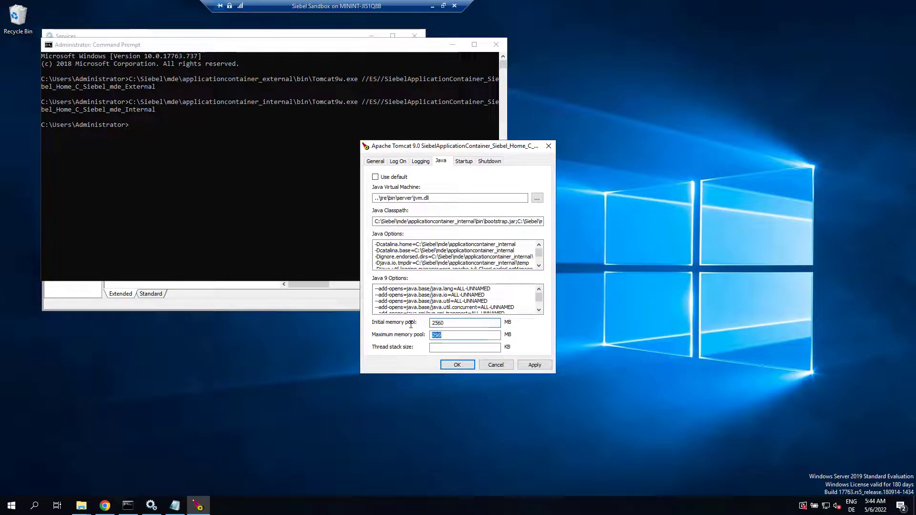
pyautogui.write('2560')
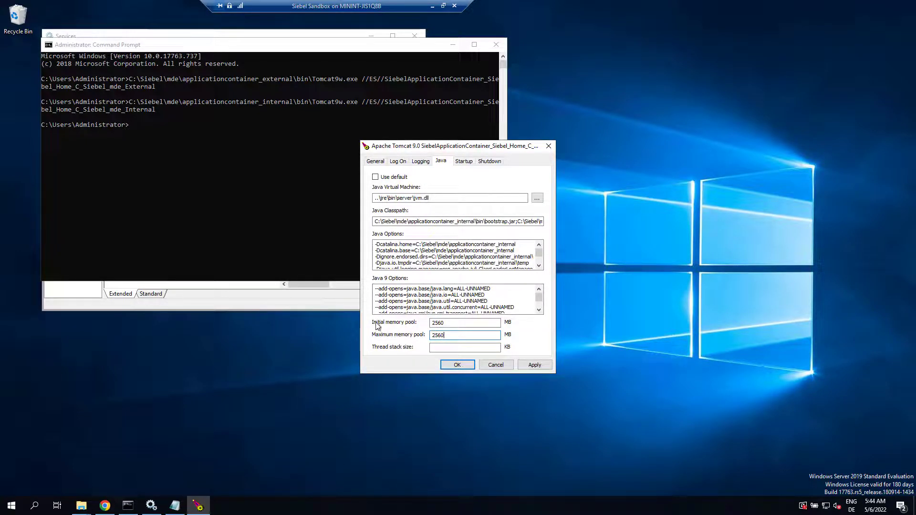
pyautogui.click(459, 366)
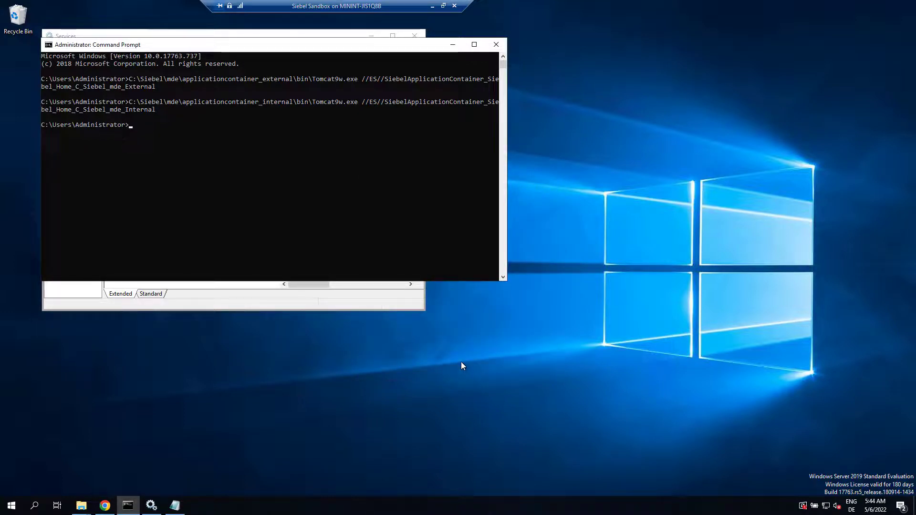
# - Close the command prompt and widen Services to show the Tomcat services' Status and Startup Type
pyautogui.click(496, 45)
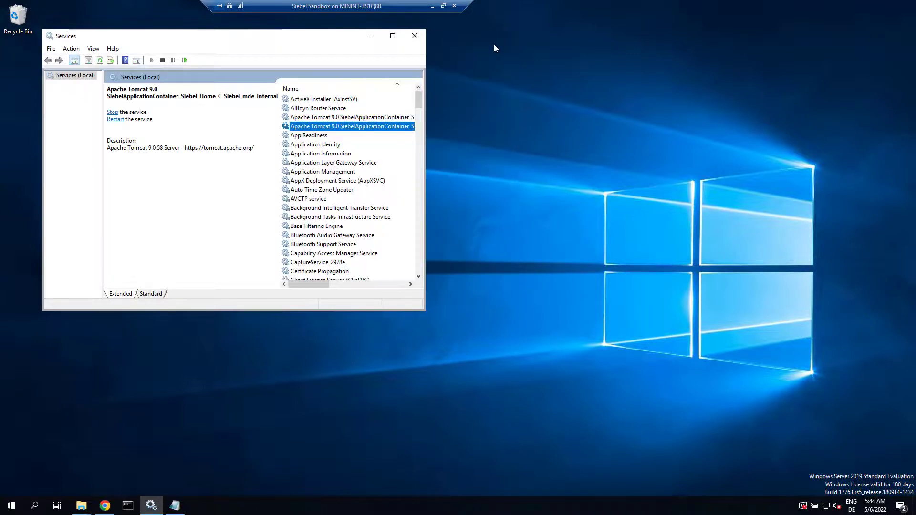
pyautogui.moveTo(427, 111); pyautogui.dragTo(667, 115)
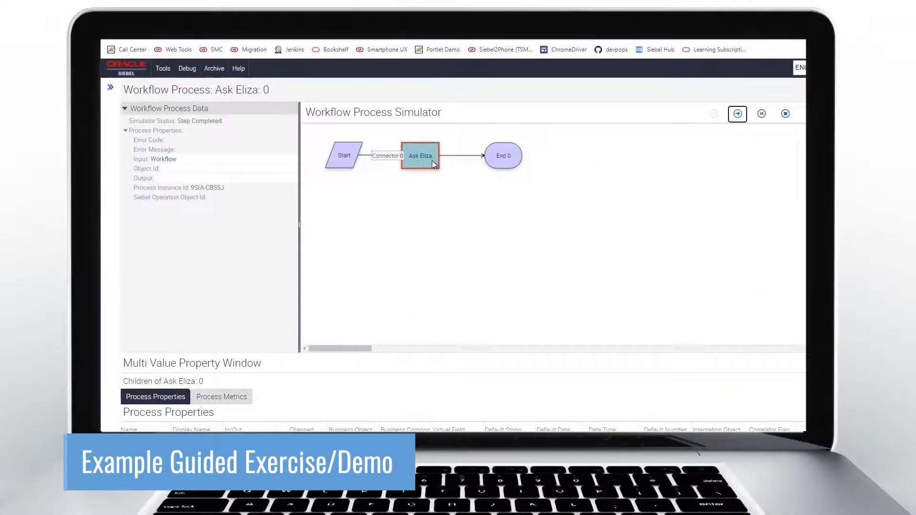
# - Step the Ask Eliza workflow simulation forward in the Workflow Process Simulator
pyautogui.click(738, 114)
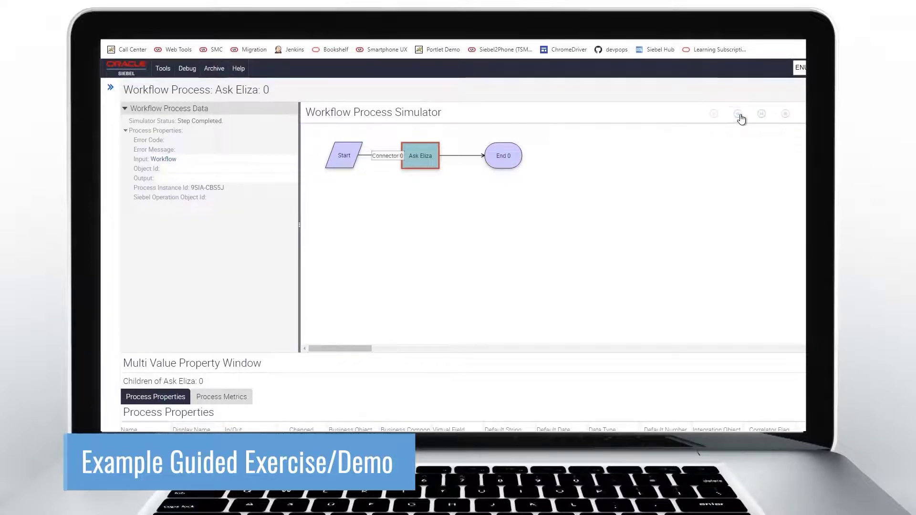